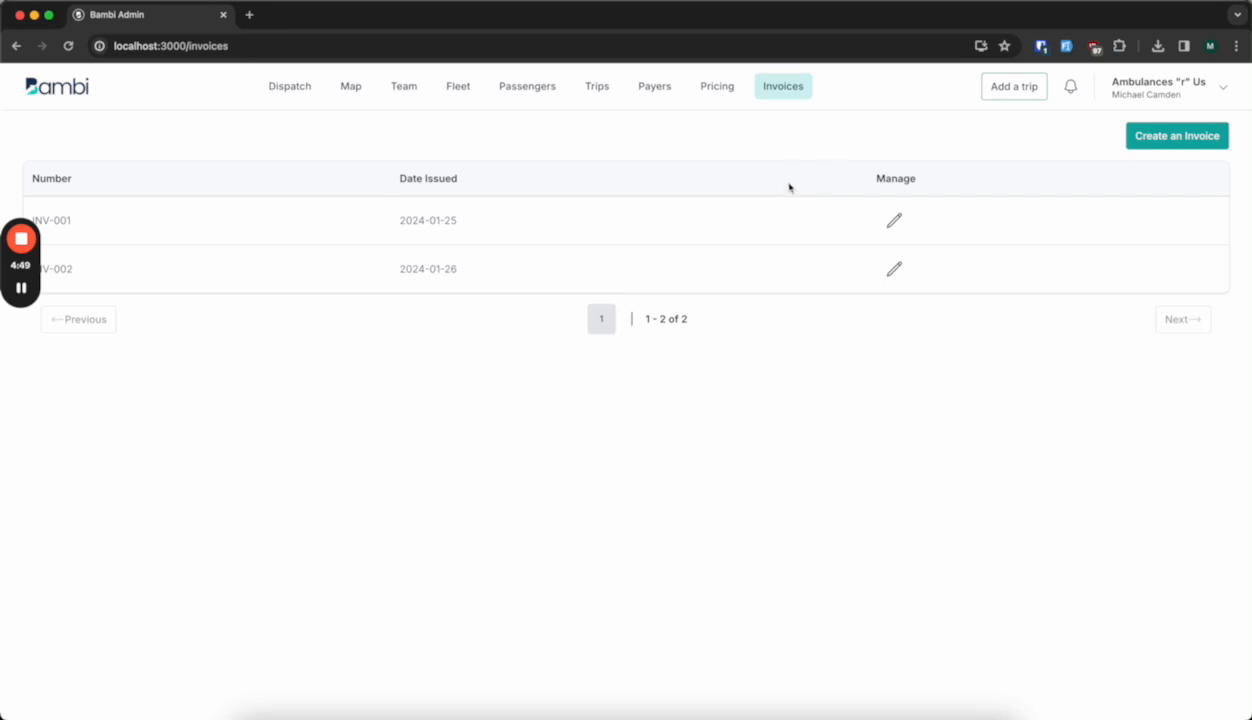
Start a new invoice and number it INV-003.
{"action": "left_click", "coordinate": [1147, 140]}
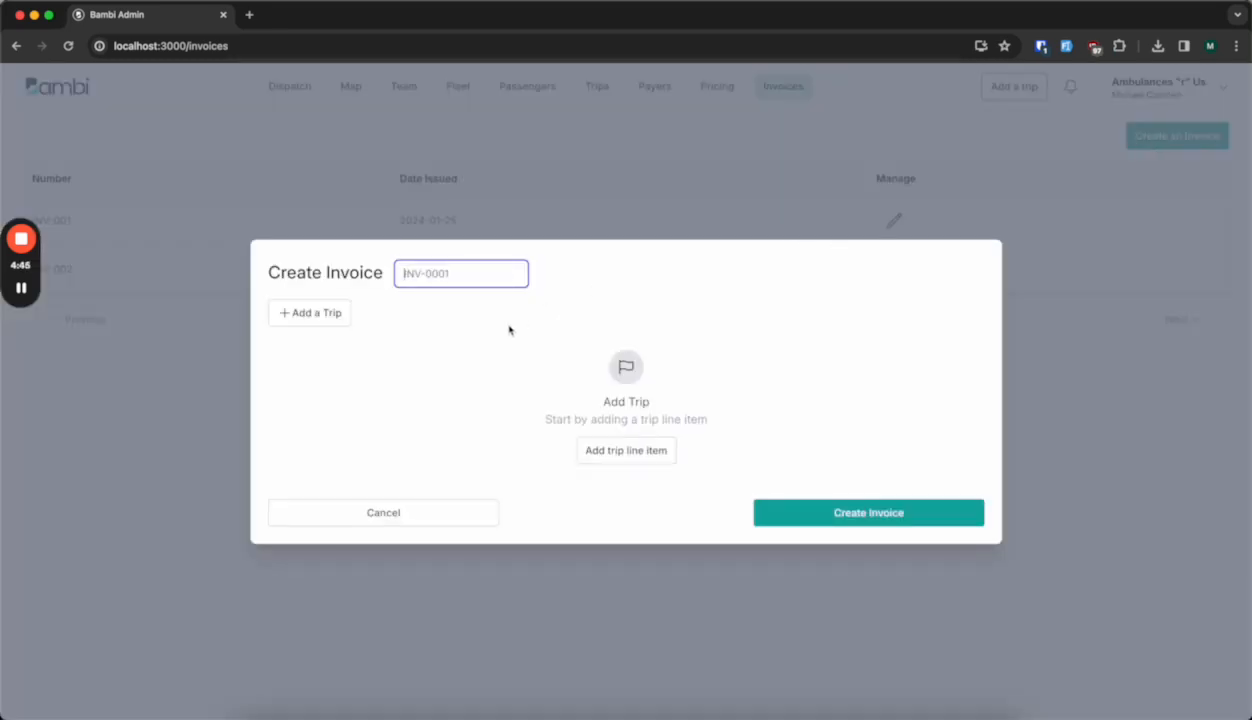
{"action": "type", "text": "INV-003"}
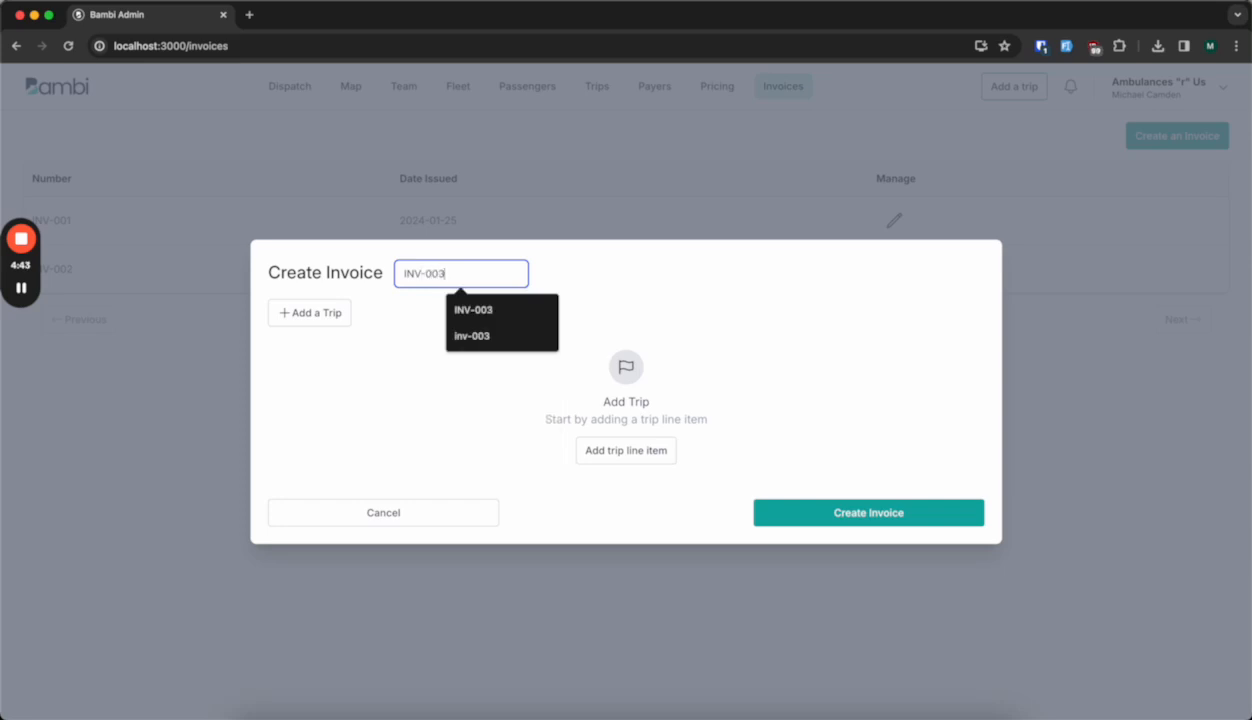
{"action": "left_click", "coordinate": [403, 392]}
Add the 01/25/2024 and 01/23/2024 trips to the invoice as line items.
{"action": "left_click", "coordinate": [330, 318]}
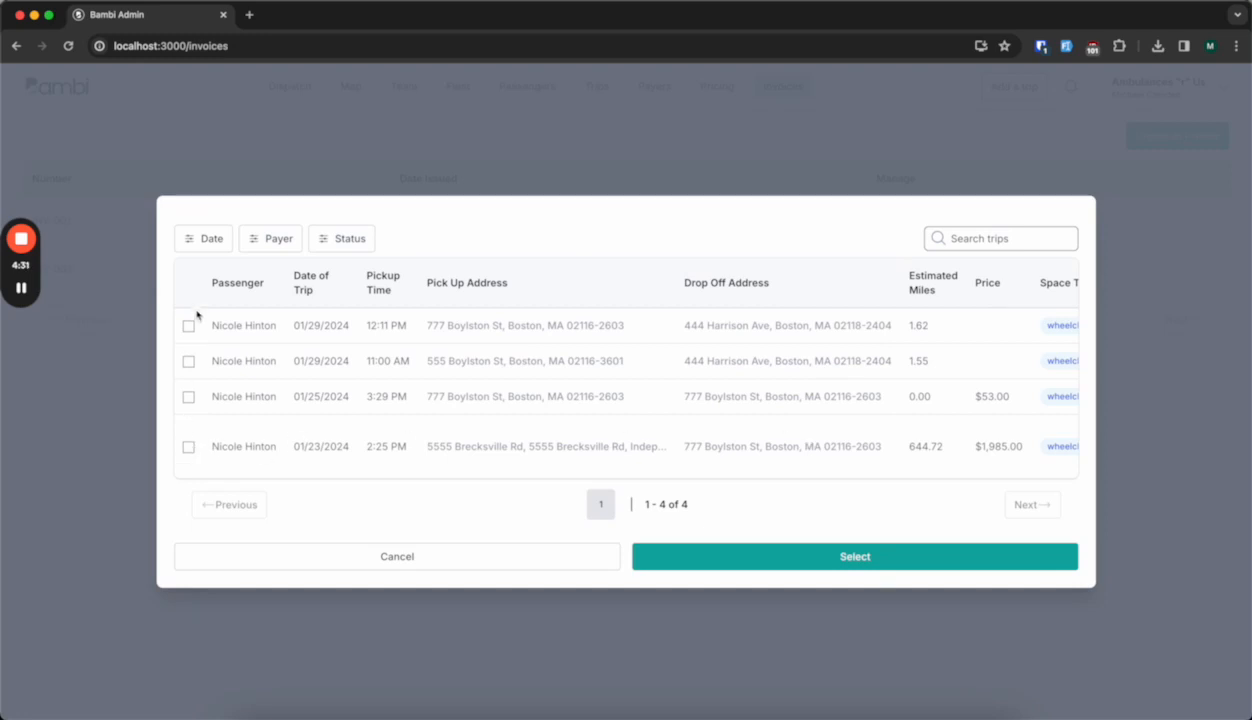
{"action": "left_click", "coordinate": [189, 447]}
{"action": "left_click", "coordinate": [189, 397]}
{"action": "scroll", "coordinate": [660, 441], "scroll_direction": "right", "scroll_amount": 3}
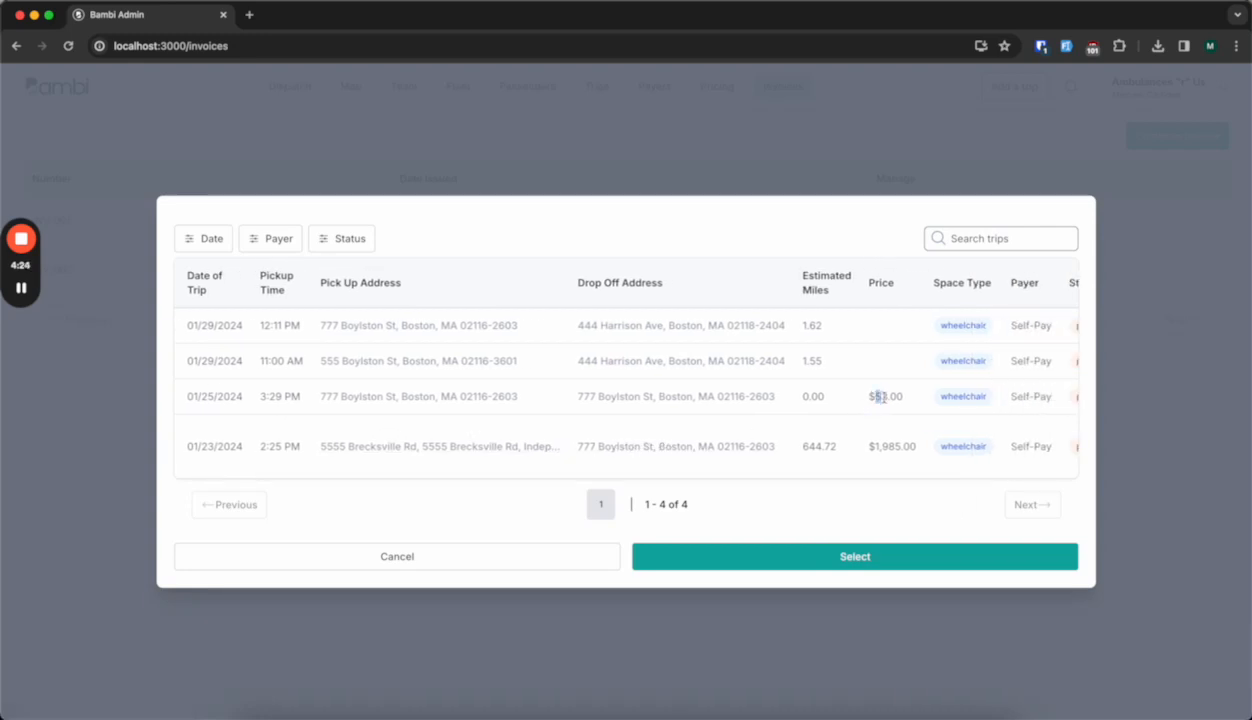
{"action": "left_click_drag", "start_coordinate": [873, 447], "coordinate": [911, 447]}
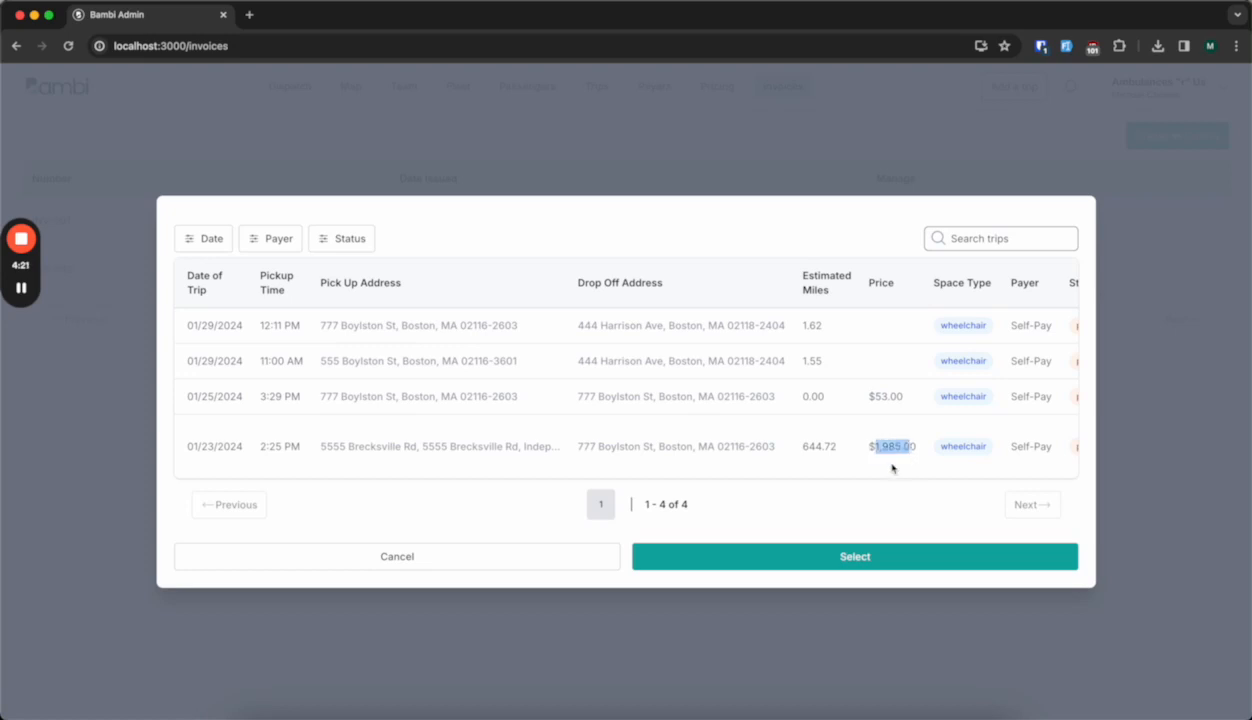
{"action": "left_click", "coordinate": [858, 556]}
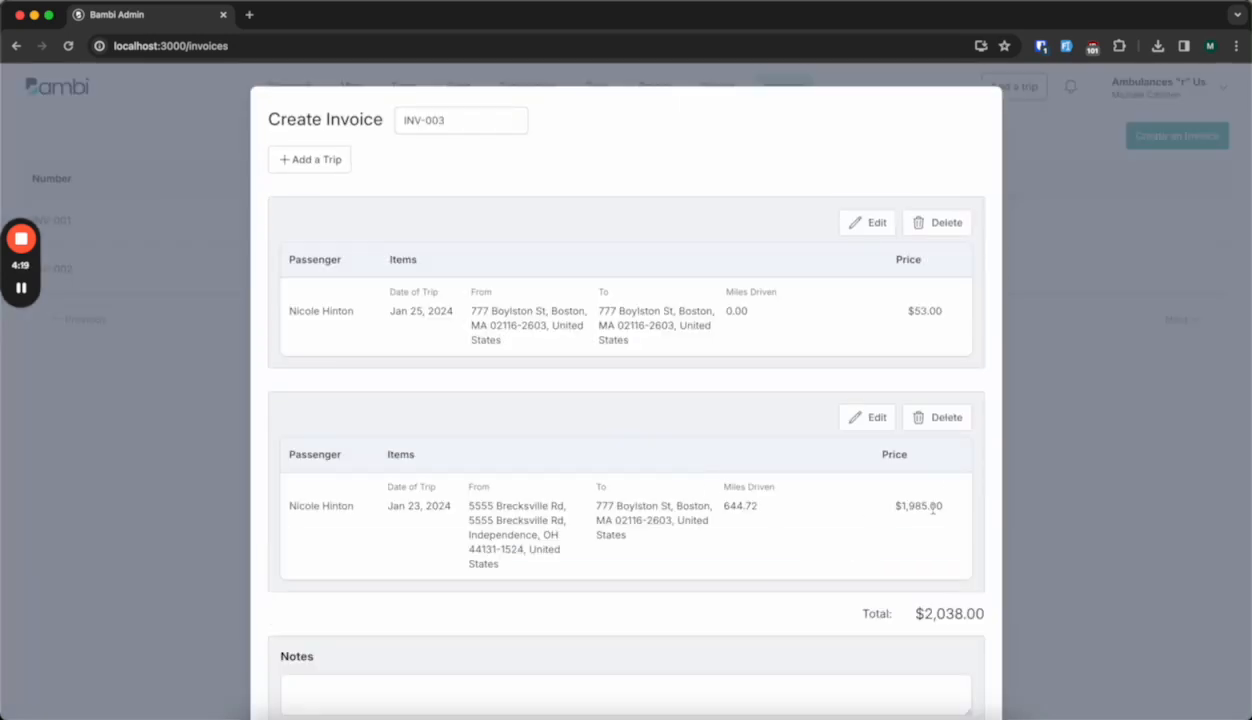
Add a "wait time" subitem priced at $10.00 to the Jan 23, 2024 trip.
{"action": "scroll", "coordinate": [521, 428], "scroll_direction": "down", "scroll_amount": 1}
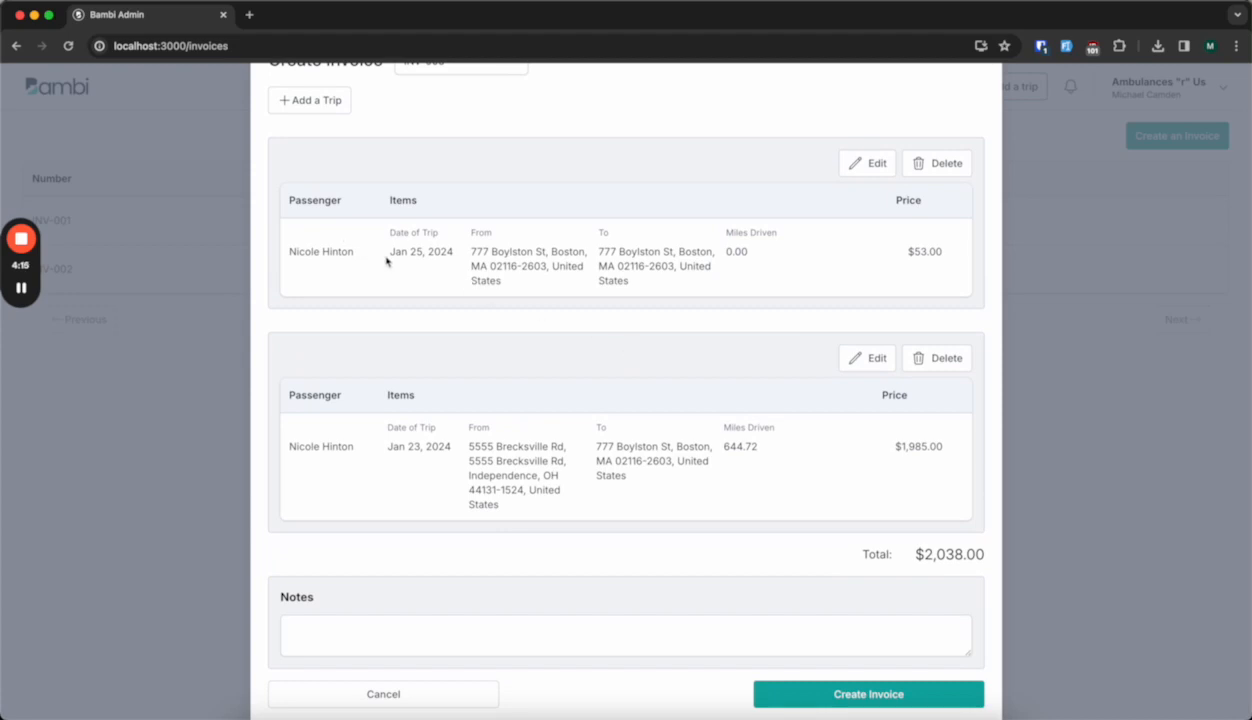
{"action": "left_click_drag", "start_coordinate": [407, 254], "coordinate": [441, 254]}
{"action": "left_click", "coordinate": [476, 254]}
{"action": "scroll", "coordinate": [633, 258], "scroll_direction": "up", "scroll_amount": 1}
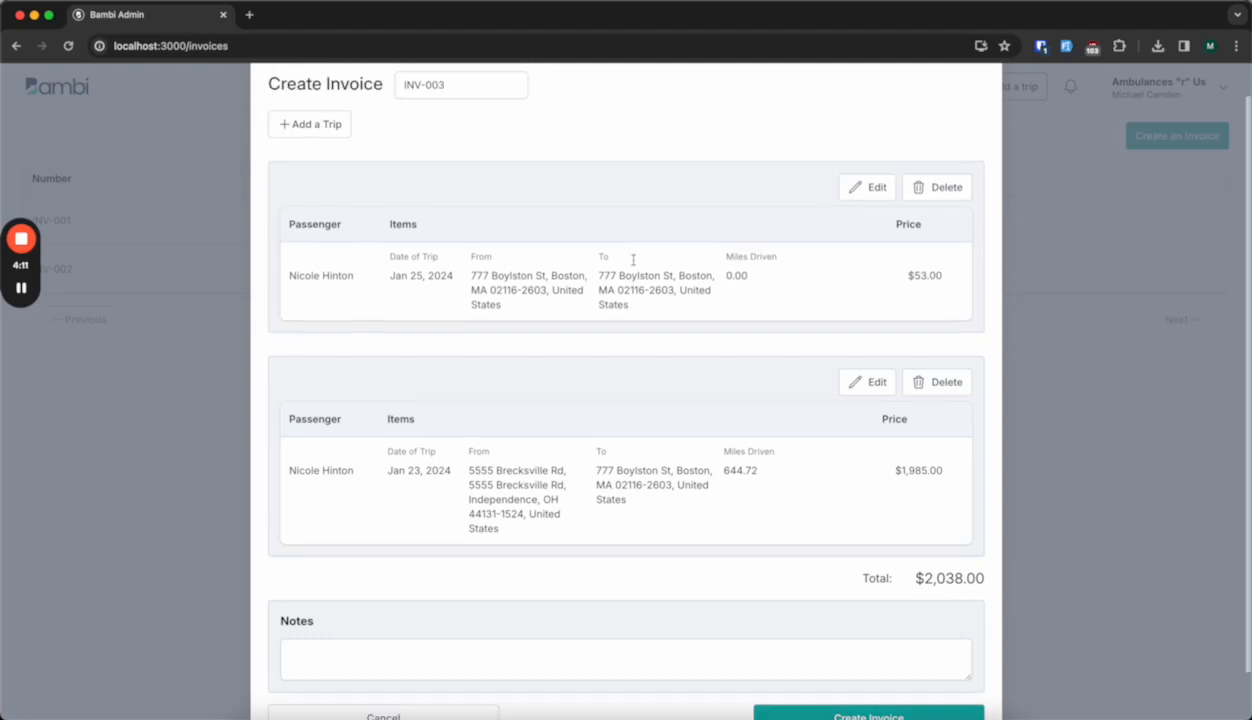
{"action": "scroll", "coordinate": [751, 407], "scroll_direction": "down", "scroll_amount": 2}
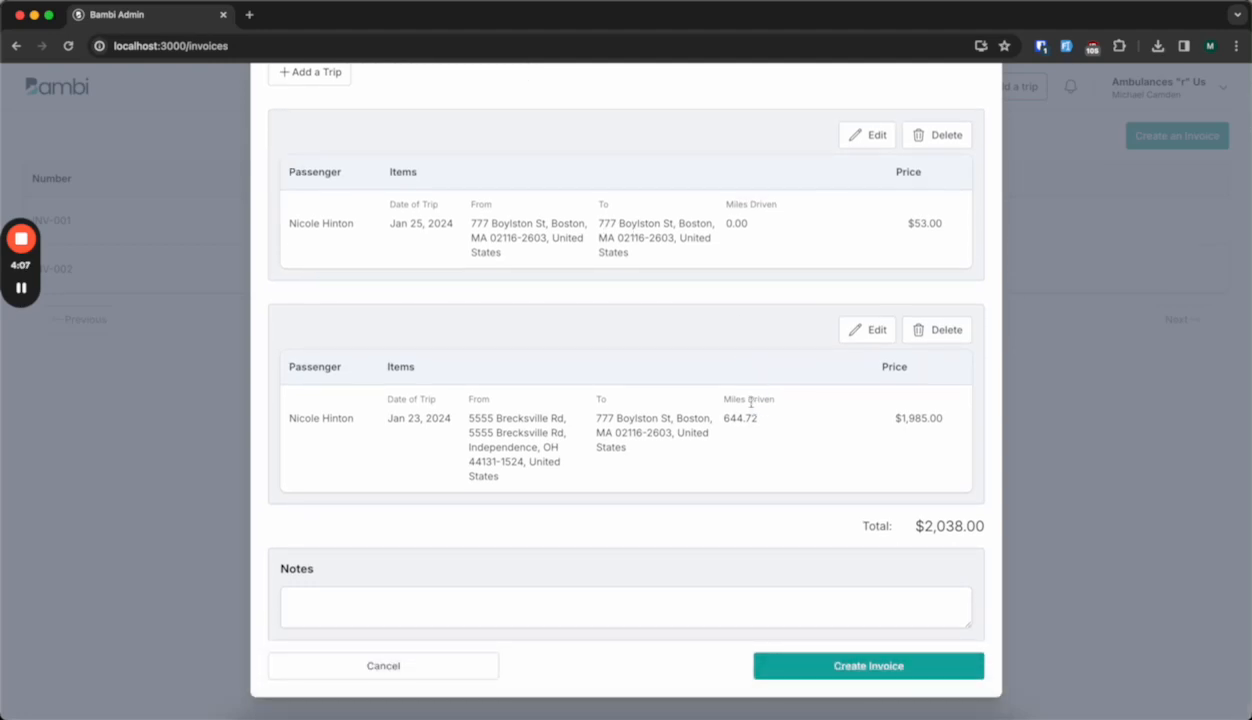
{"action": "left_click", "coordinate": [868, 334]}
{"action": "scroll", "coordinate": [686, 475], "scroll_direction": "down", "scroll_amount": 1}
{"action": "left_click", "coordinate": [335, 477]}
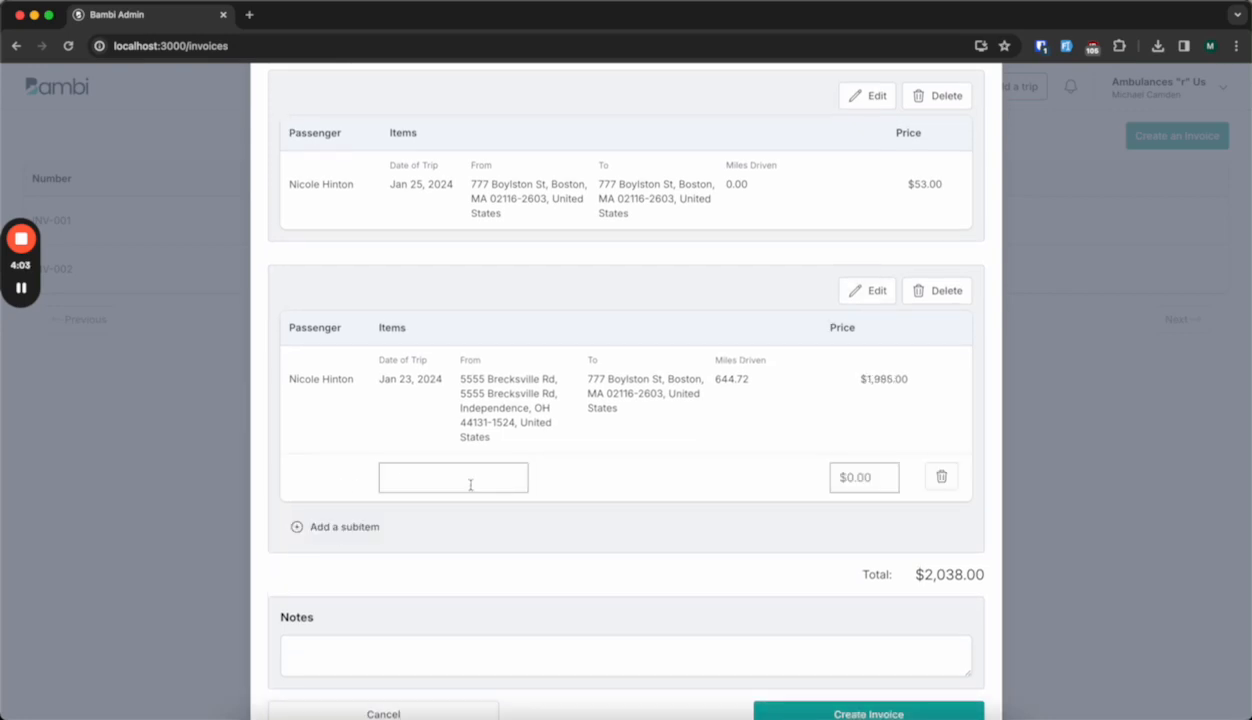
{"action": "left_click", "coordinate": [463, 474]}
{"action": "type", "text": "wait time"}
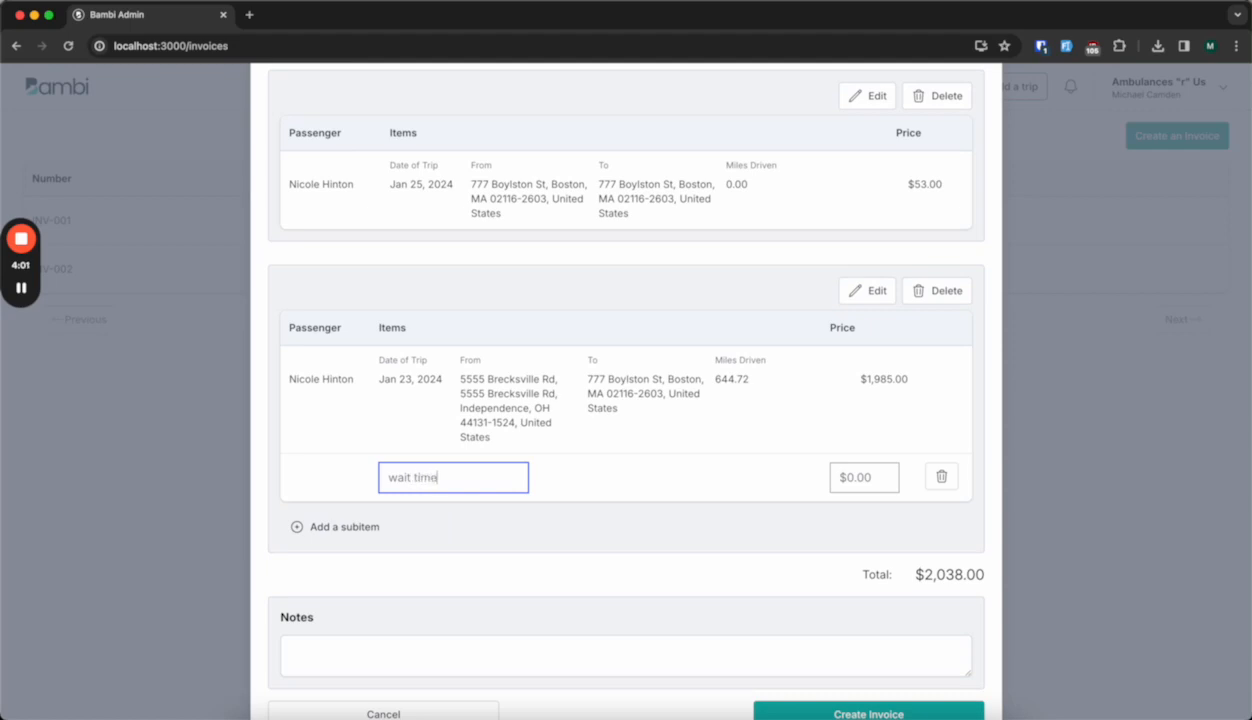
{"action": "left_click", "coordinate": [892, 479]}
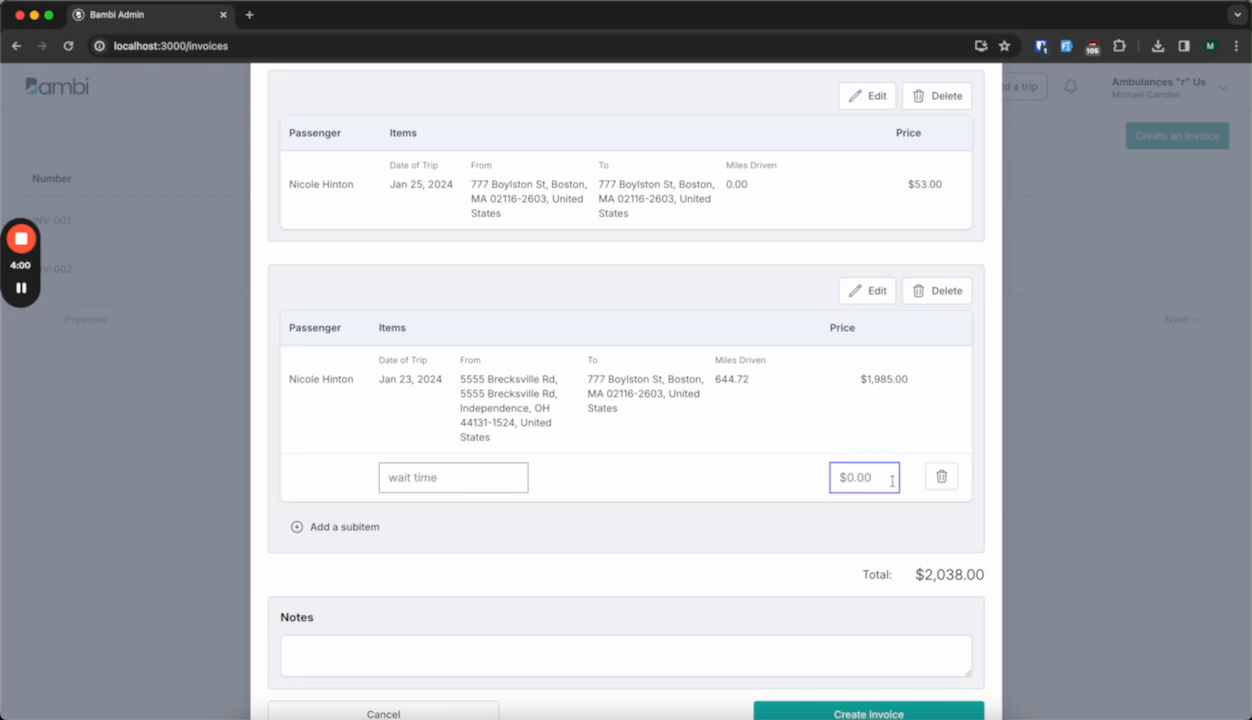
{"action": "type", "text": "1000"}
{"action": "left_click", "coordinate": [780, 522]}
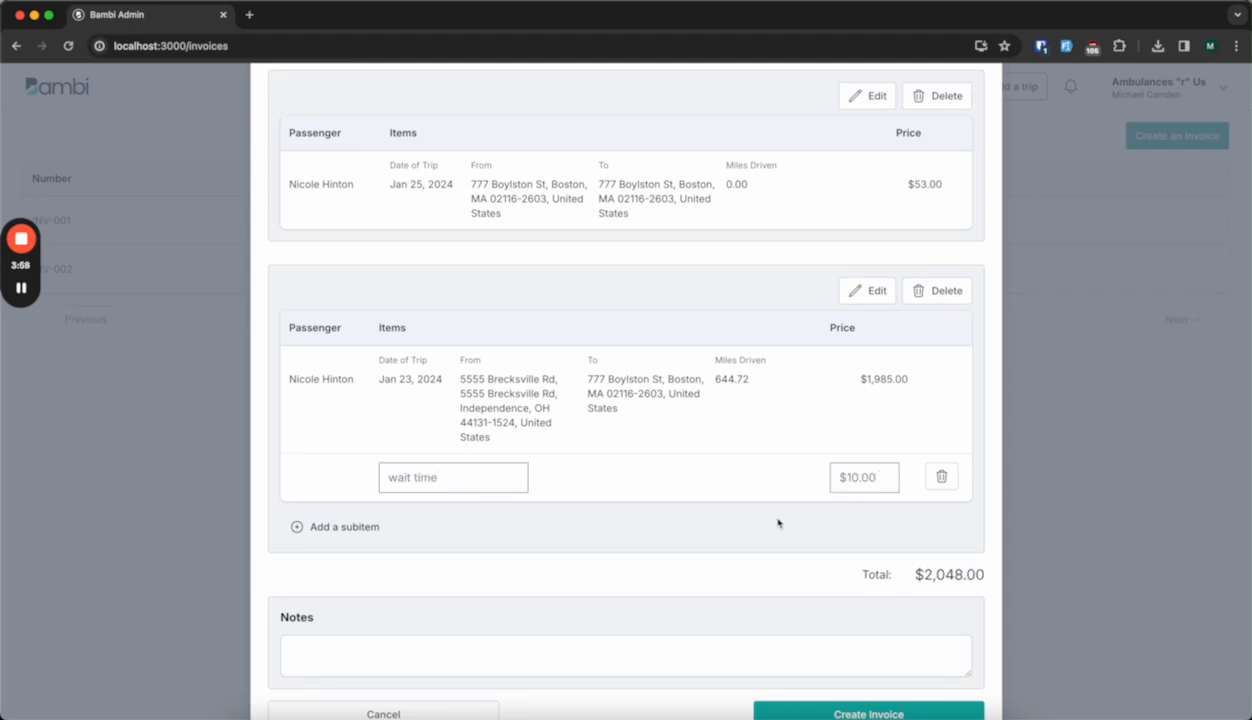
Add a "discount" subitem of -$1,000.00 beneath the wait time subitem.
{"action": "left_click", "coordinate": [362, 535]}
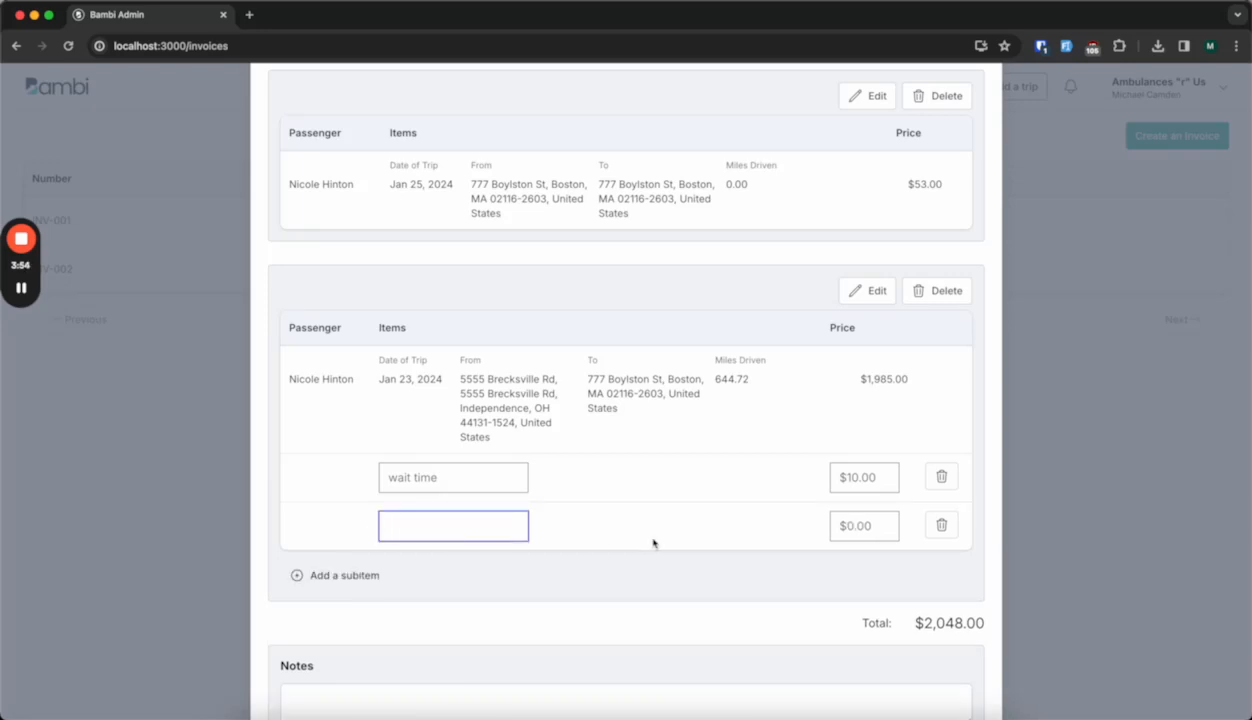
{"action": "type", "text": "discount"}
{"action": "left_click", "coordinate": [886, 520]}
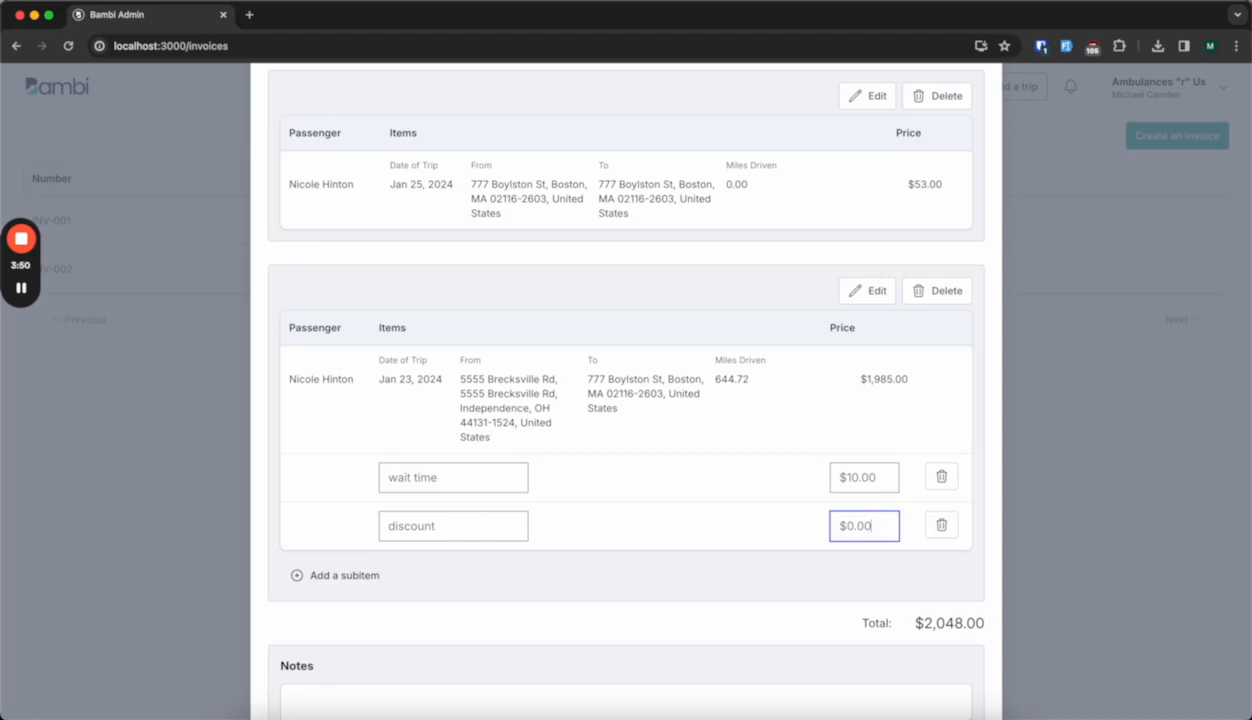
{"action": "type", "text": "10"}
{"action": "type", "text": "0"}
{"action": "type", "text": "-"}
{"action": "left_click", "coordinate": [840, 581]}
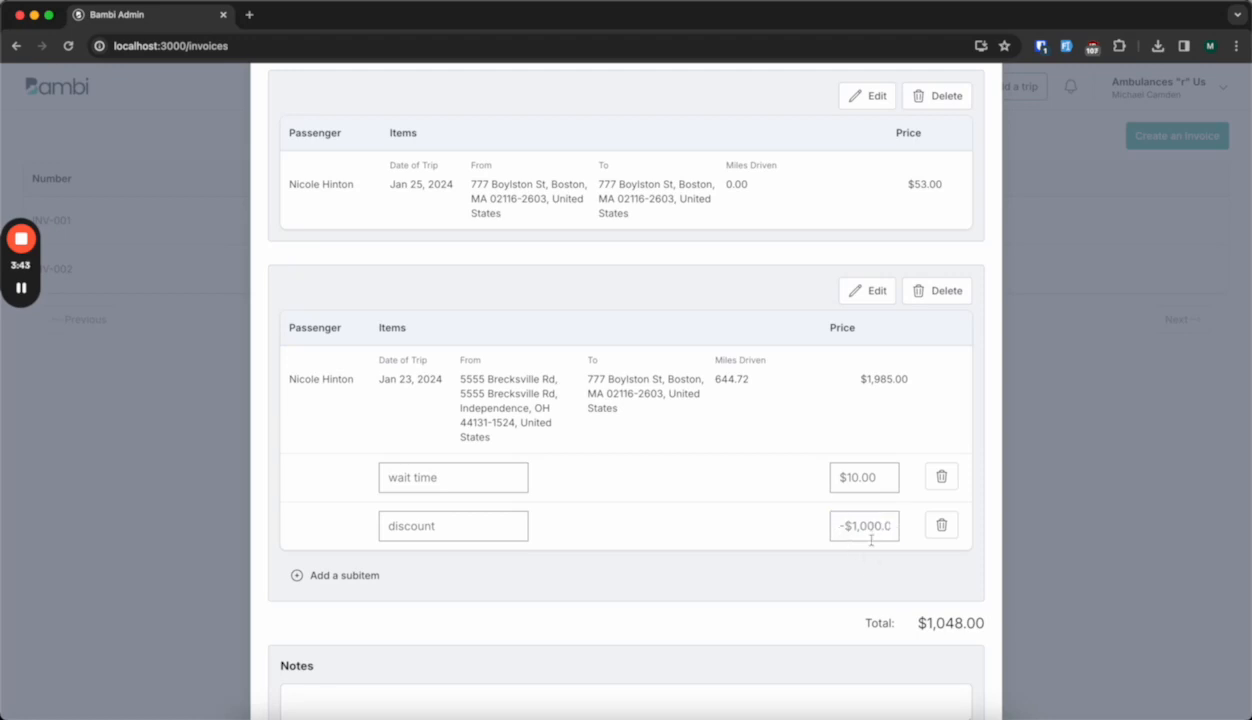
Review the invoice total against the trip prices and the two subitems.
{"action": "scroll", "coordinate": [862, 561], "scroll_direction": "down", "scroll_amount": 2}
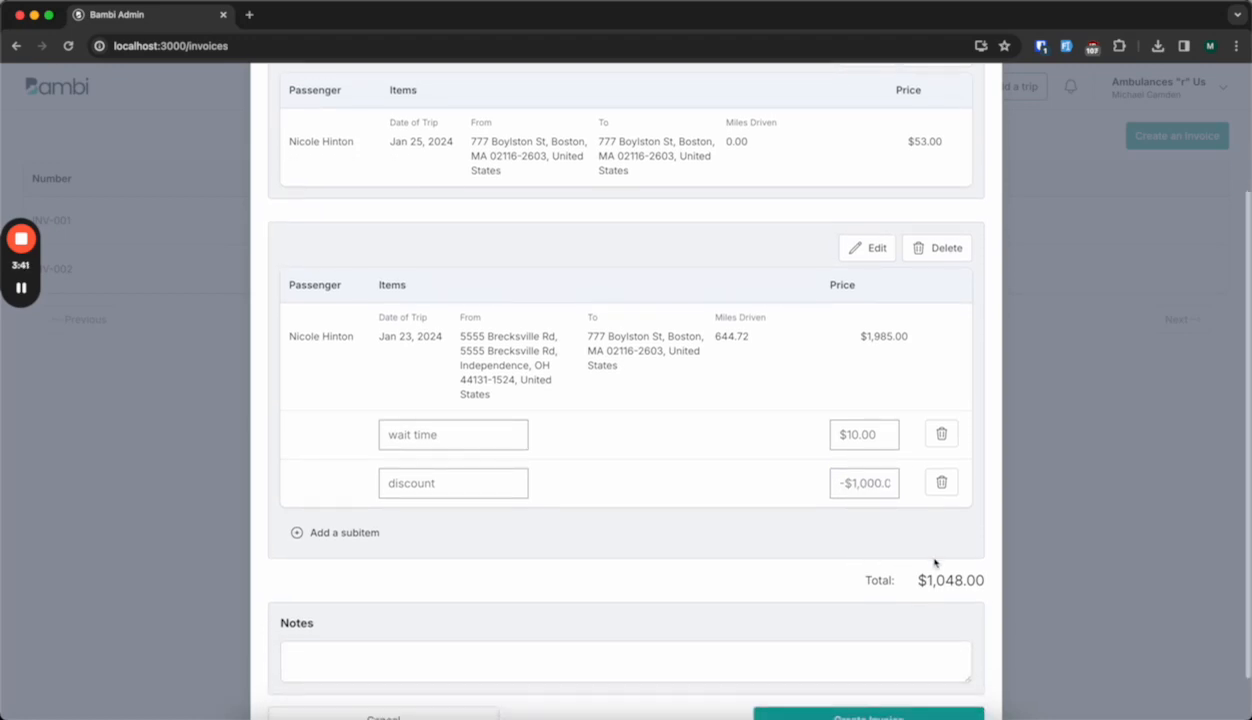
{"action": "left_click_drag", "start_coordinate": [926, 579], "coordinate": [985, 580]}
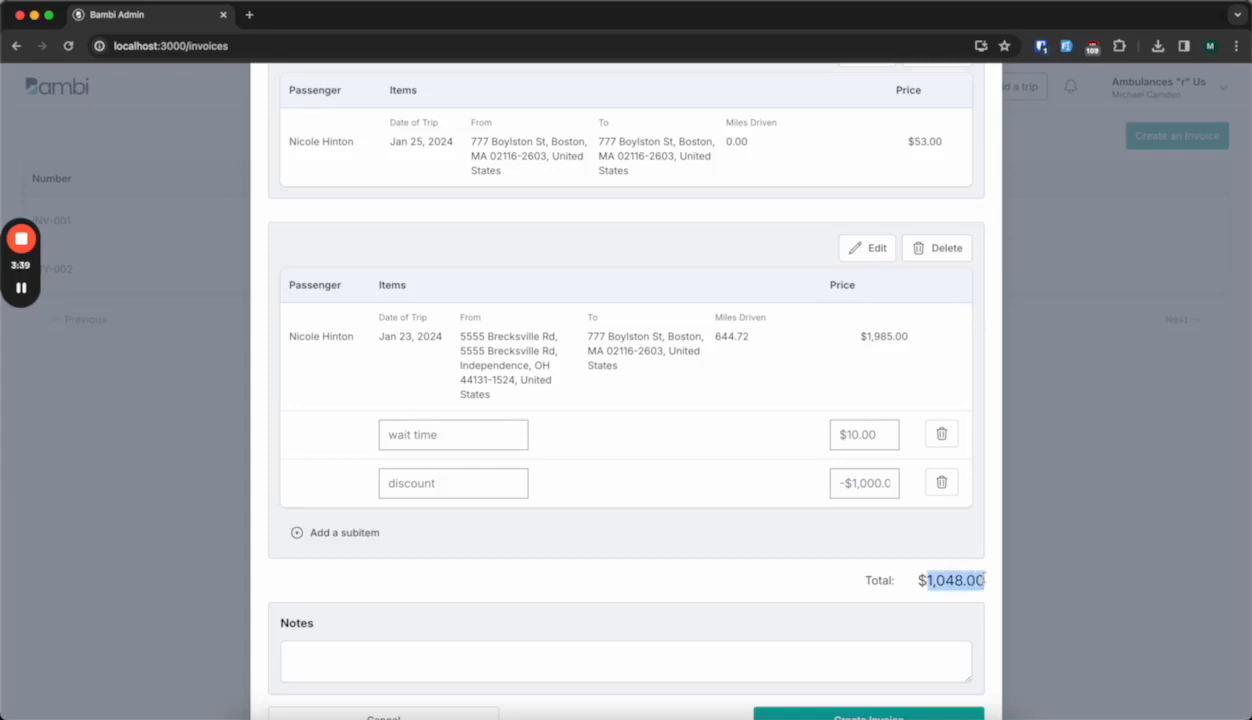
{"action": "left_click", "coordinate": [905, 582]}
{"action": "scroll", "coordinate": [905, 582], "scroll_direction": "up", "scroll_amount": 1}
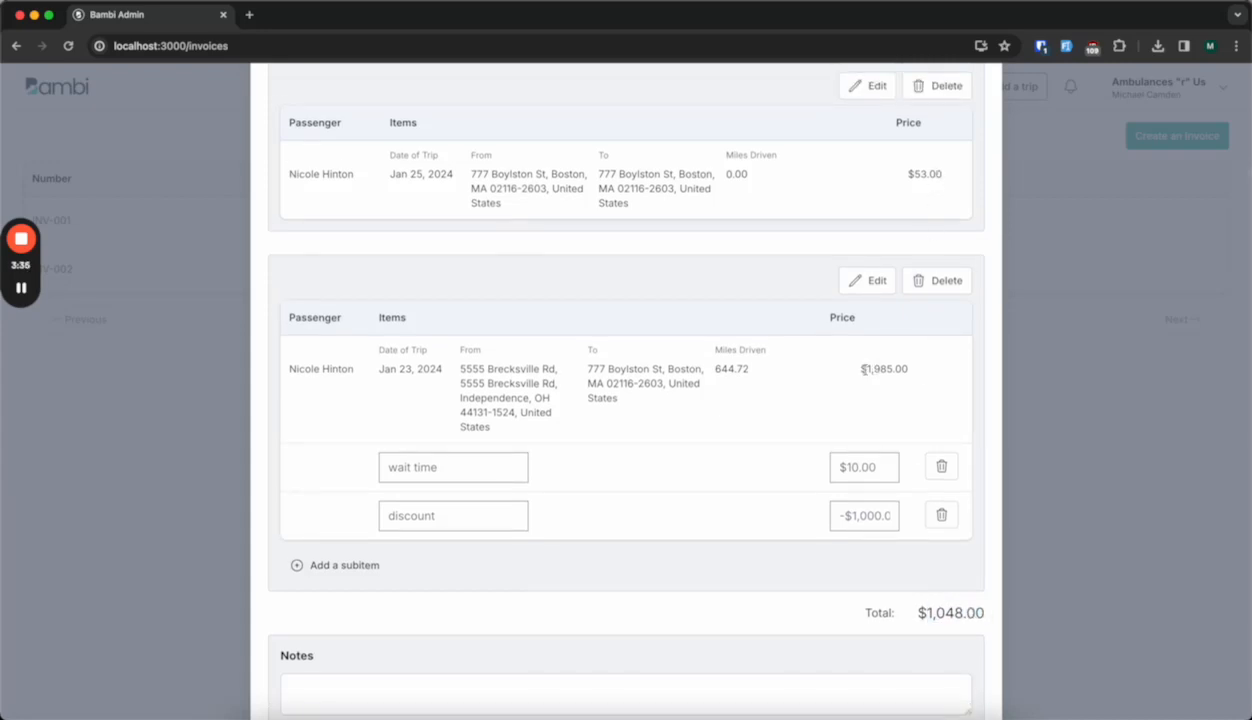
{"action": "scroll", "coordinate": [900, 396], "scroll_direction": "down", "scroll_amount": 1}
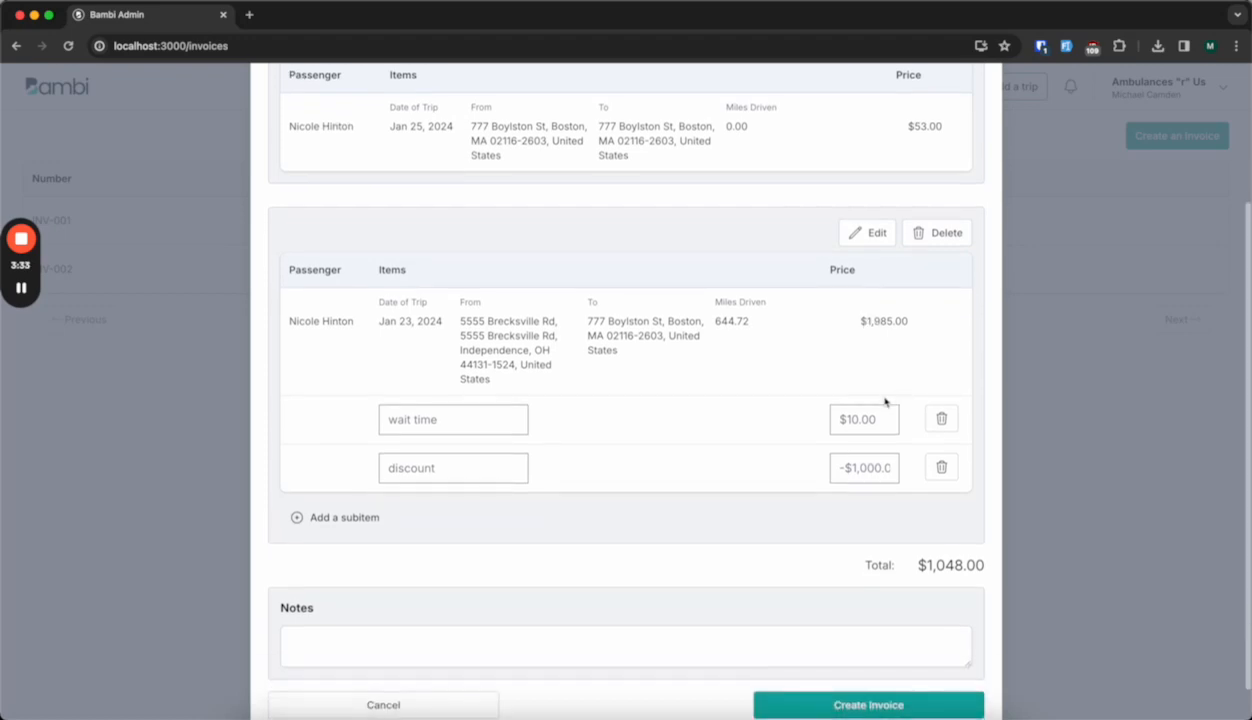
{"action": "scroll", "coordinate": [898, 542], "scroll_direction": "down", "scroll_amount": 1}
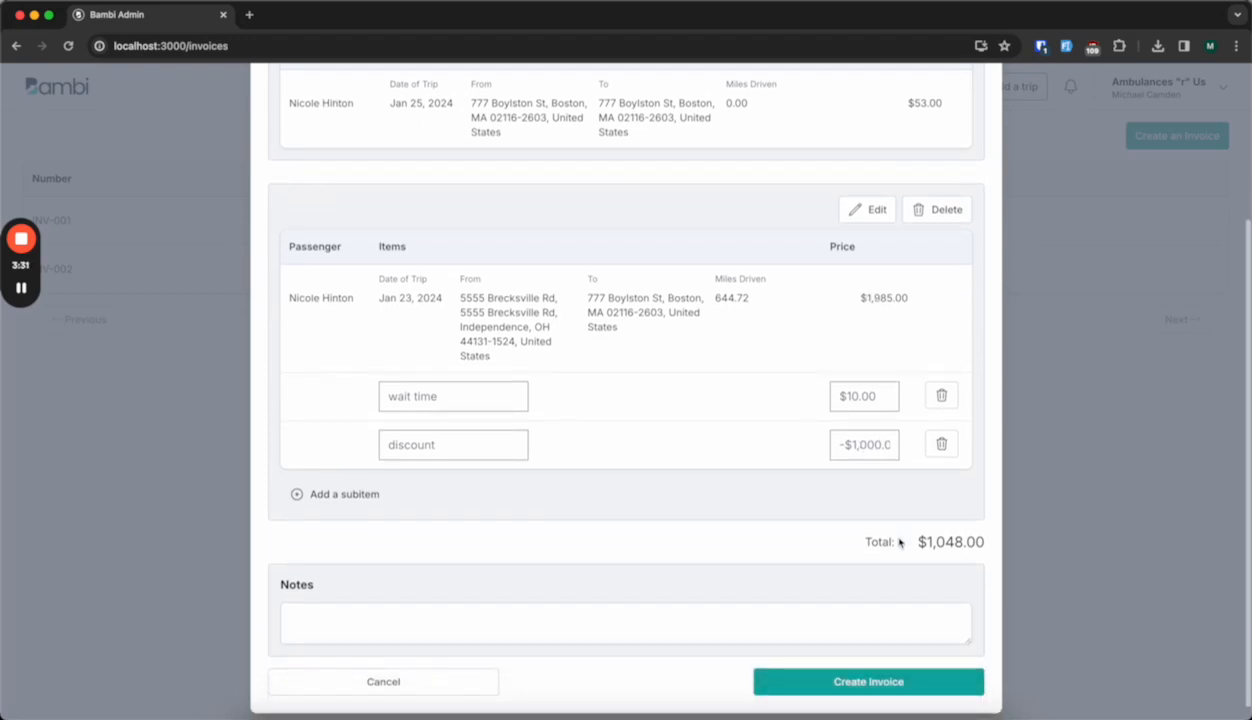
{"action": "left_click_drag", "start_coordinate": [926, 542], "coordinate": [988, 548]}
{"action": "left_click", "coordinate": [891, 549]}
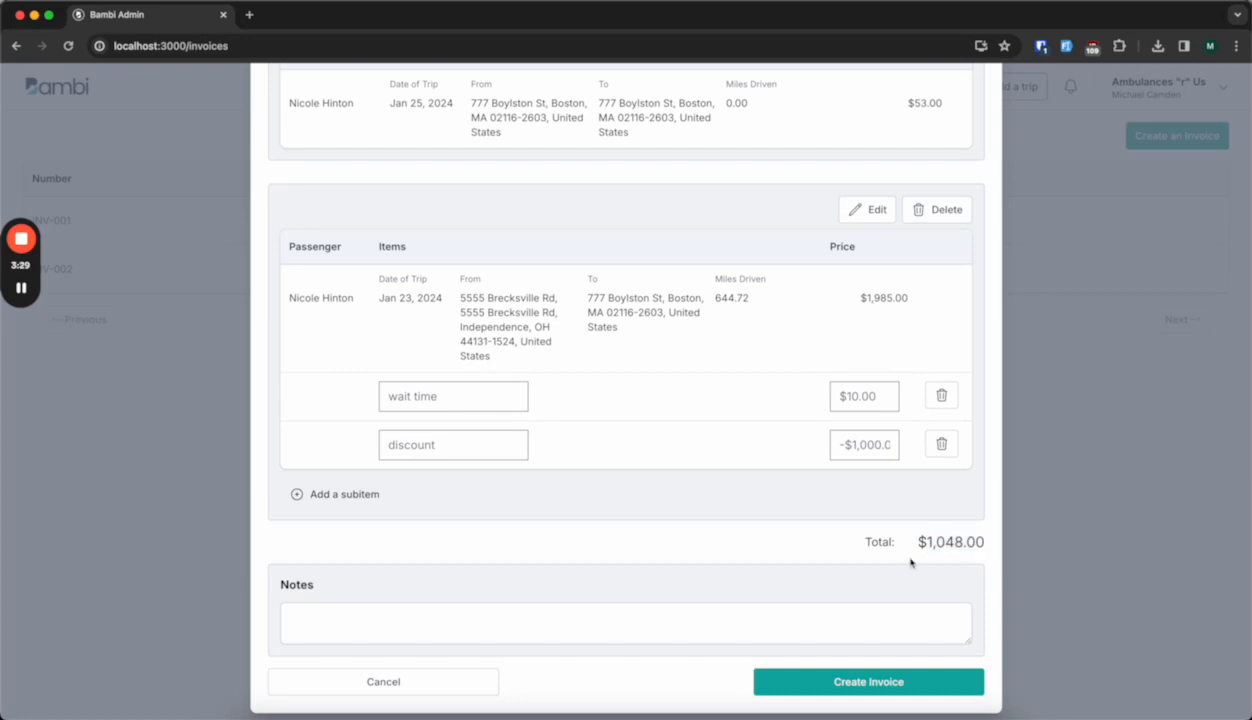
Enter the note "Trips for the month of feb" and create the invoice without paying it.
{"action": "scroll", "coordinate": [772, 513], "scroll_direction": "down", "scroll_amount": 1}
{"action": "left_click", "coordinate": [797, 600]}
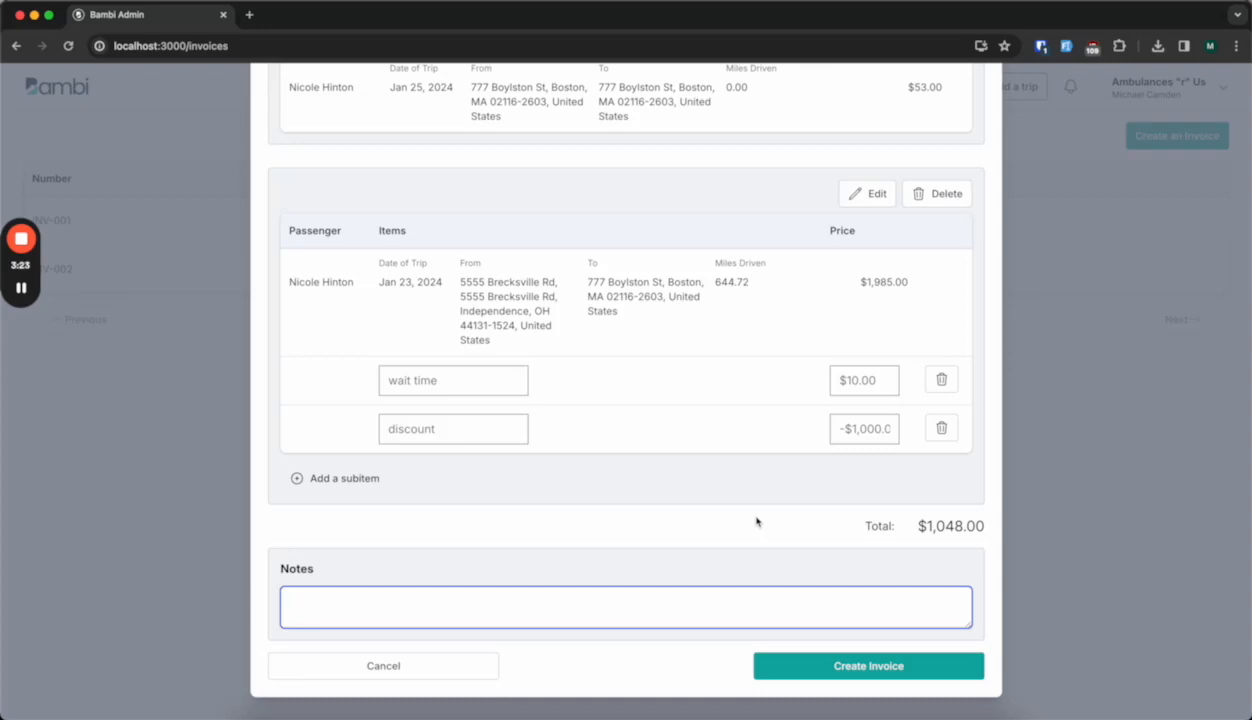
{"action": "type", "text": "Trips for the month of feb"}
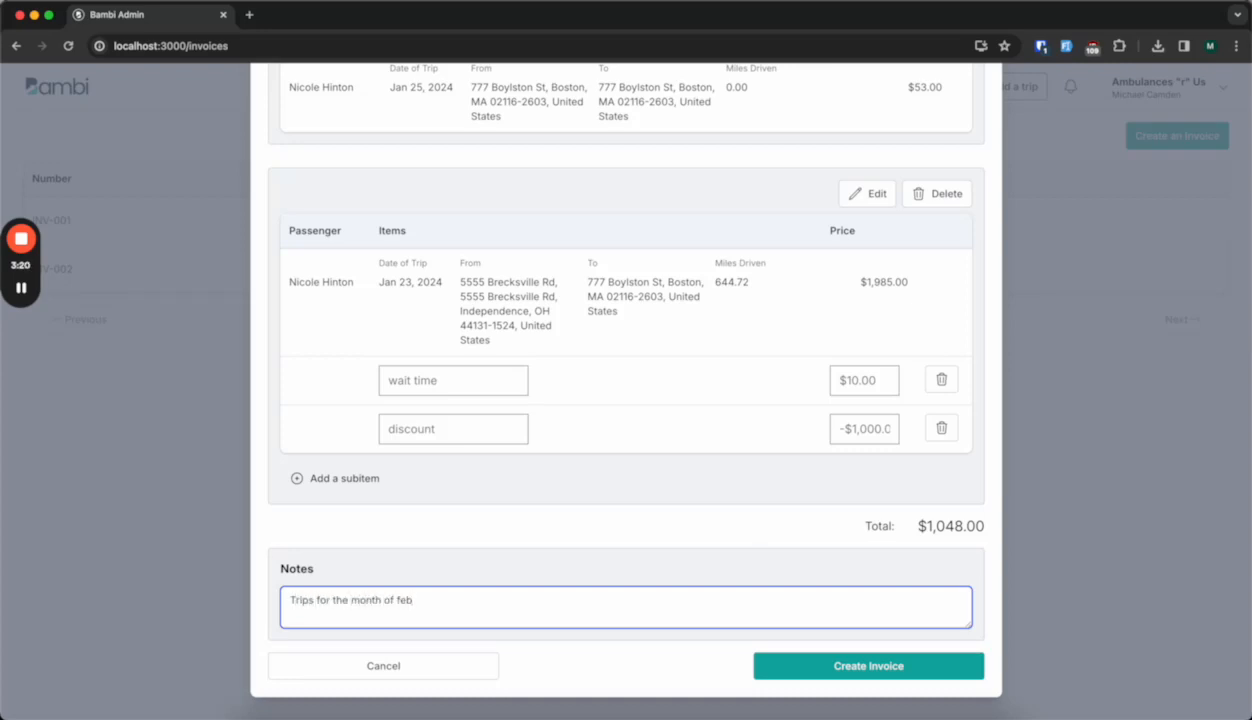
{"action": "left_click", "coordinate": [755, 527]}
{"action": "left_click", "coordinate": [841, 665]}
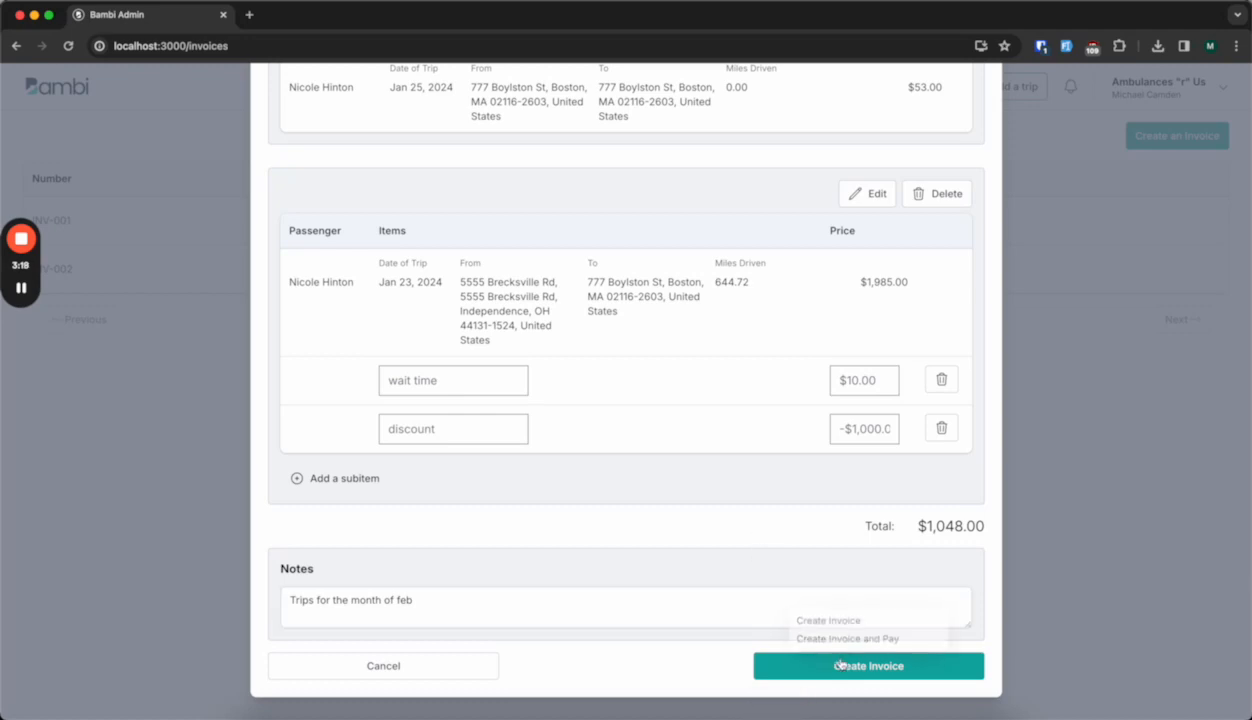
{"action": "left_click", "coordinate": [853, 622]}
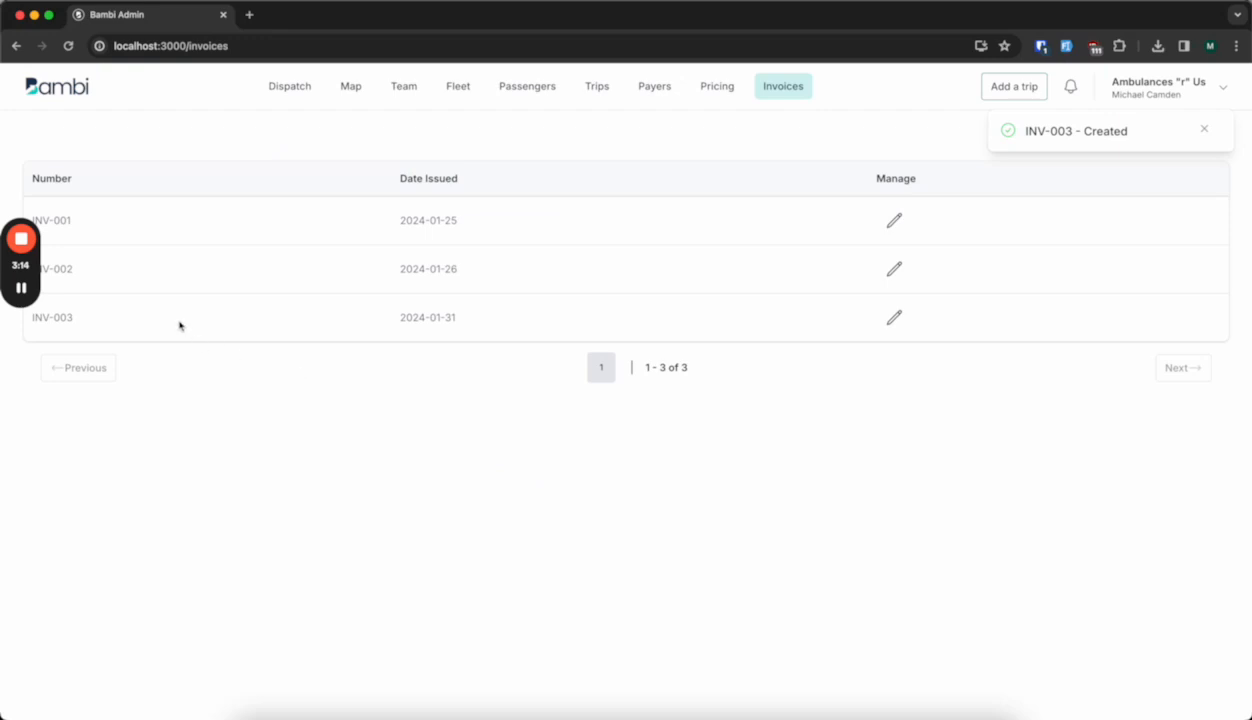
Reopen invoice INV-003, check its subitems and notes, and open the form for paying it without updating.
{"action": "left_click", "coordinate": [894, 319]}
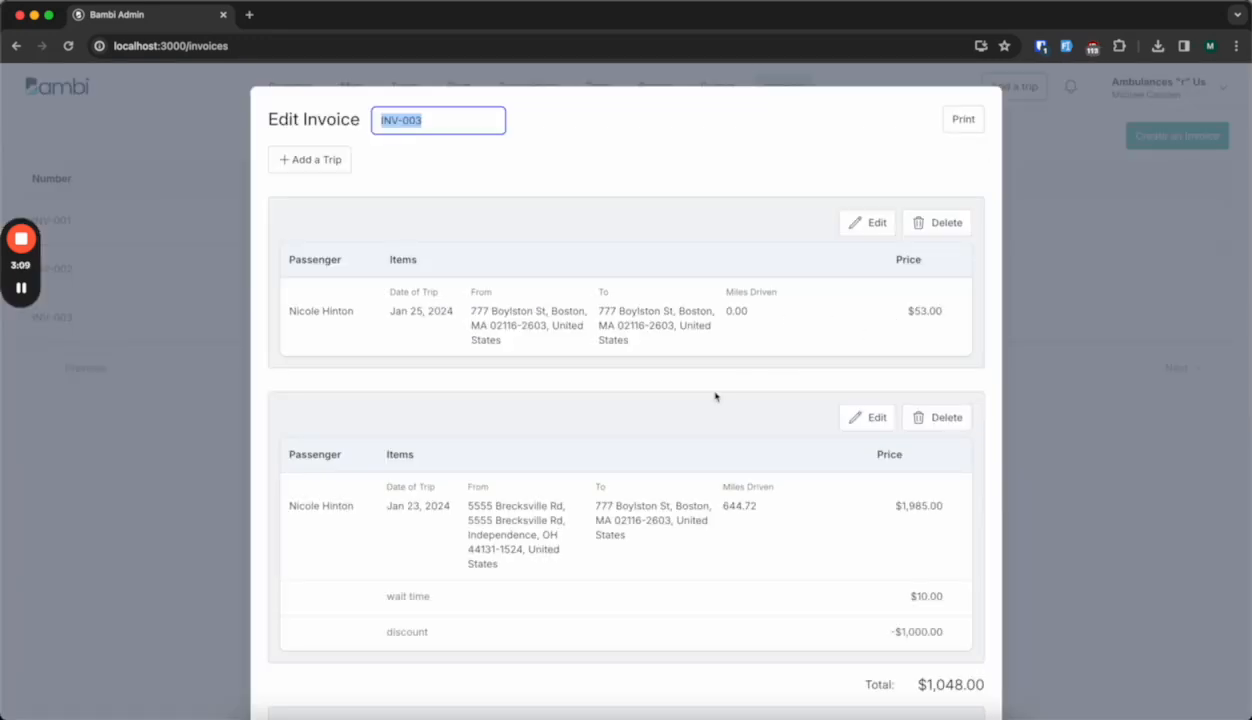
{"action": "scroll", "coordinate": [716, 396], "scroll_direction": "down", "scroll_amount": 3}
{"action": "scroll", "coordinate": [716, 396], "scroll_direction": "down", "scroll_amount": 1}
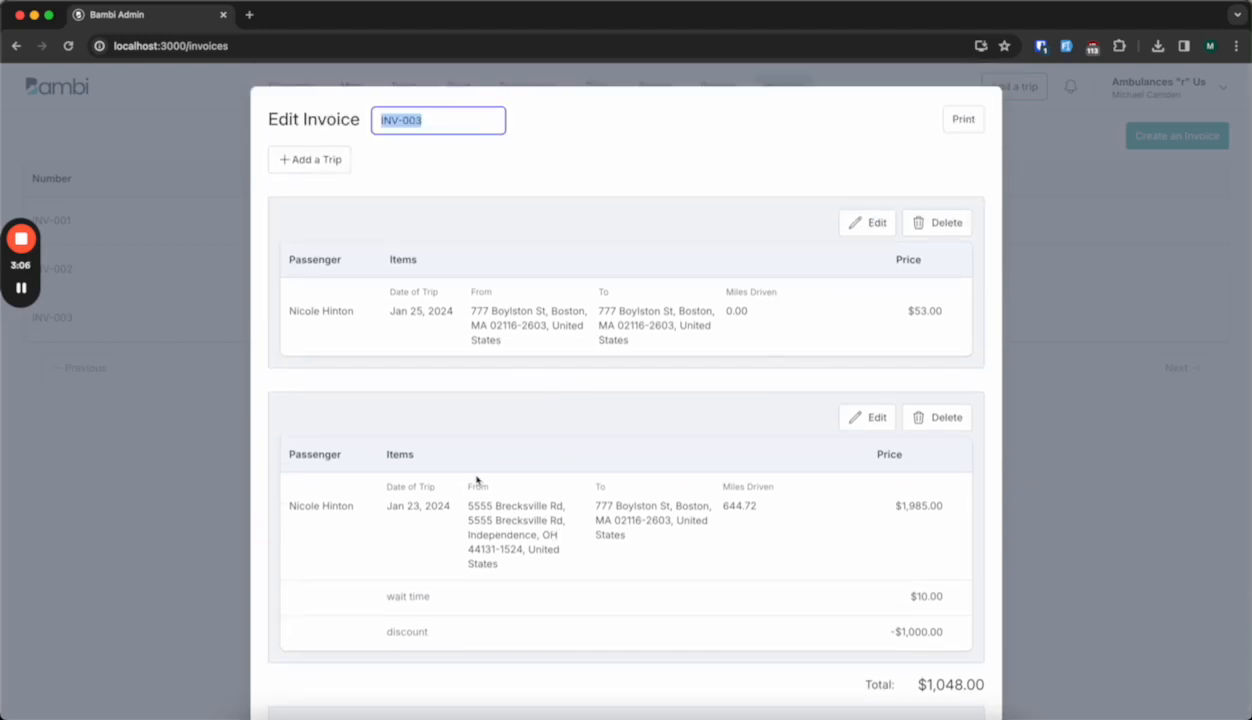
{"action": "scroll", "coordinate": [480, 490], "scroll_direction": "down", "scroll_amount": 5}
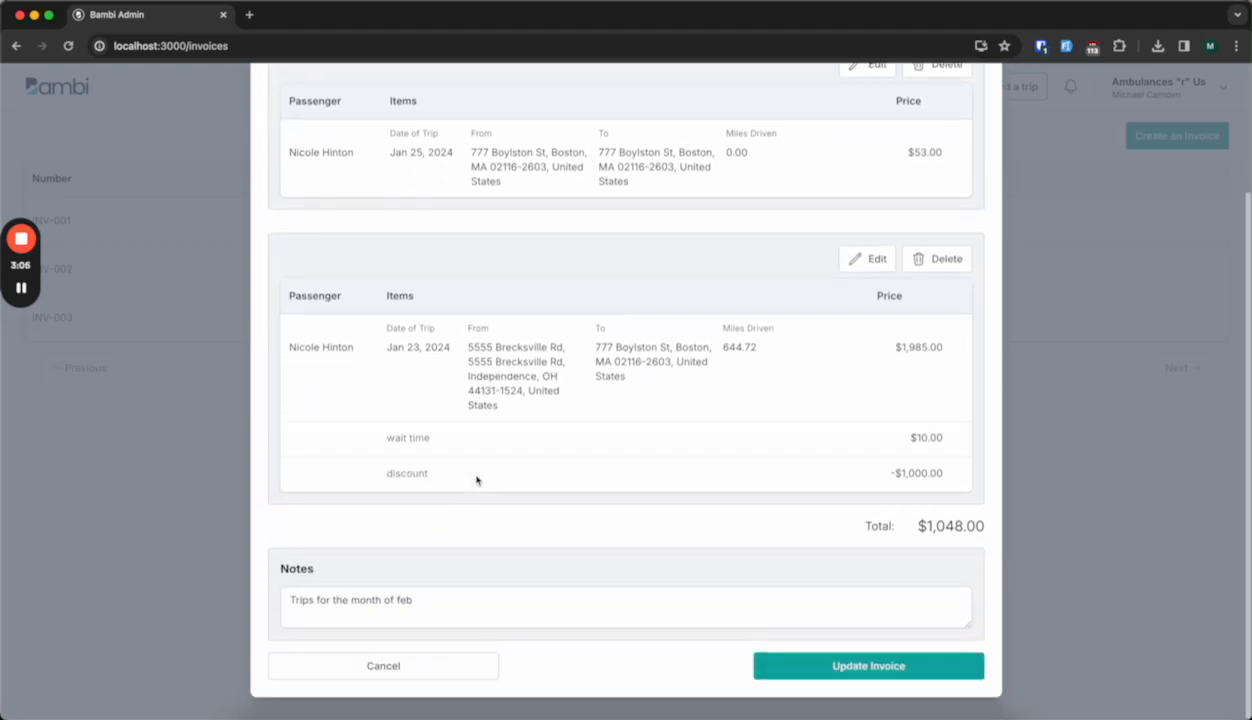
{"action": "left_click", "coordinate": [816, 669]}
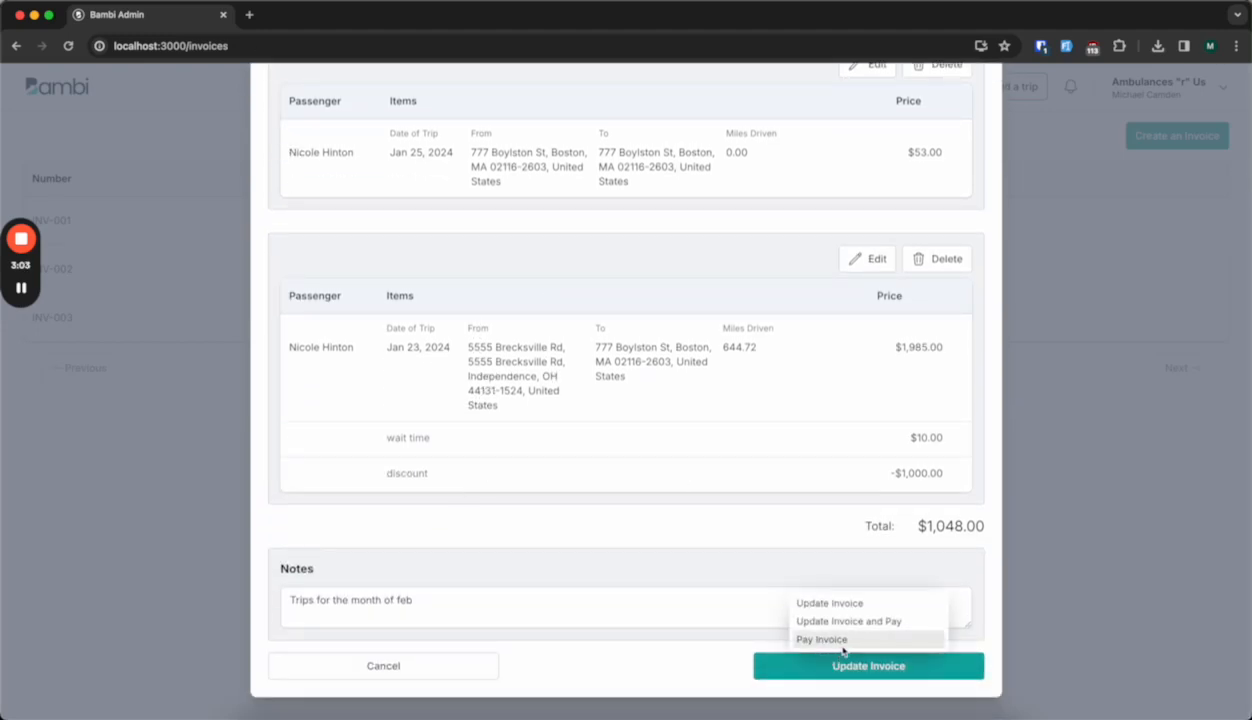
{"action": "left_click", "coordinate": [848, 640]}
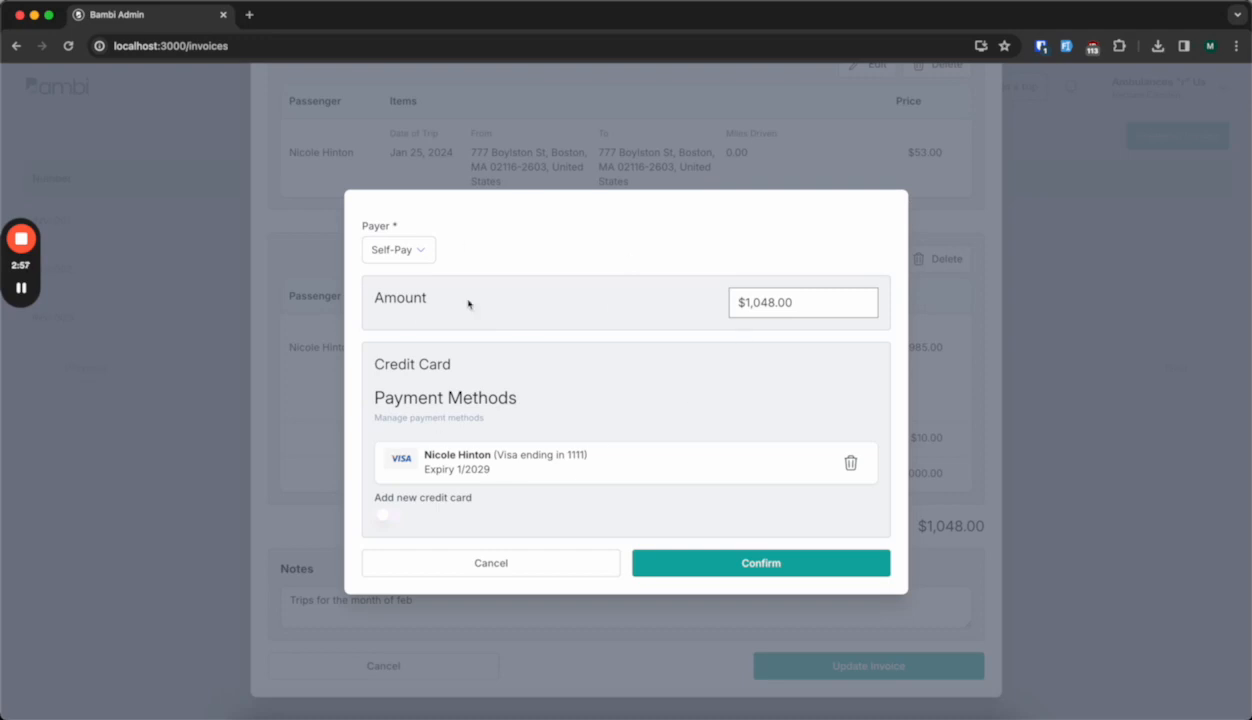
Keep Self-Pay as the payer after viewing the payer options, and enter 500 as the payment amount.
{"action": "left_click", "coordinate": [421, 258]}
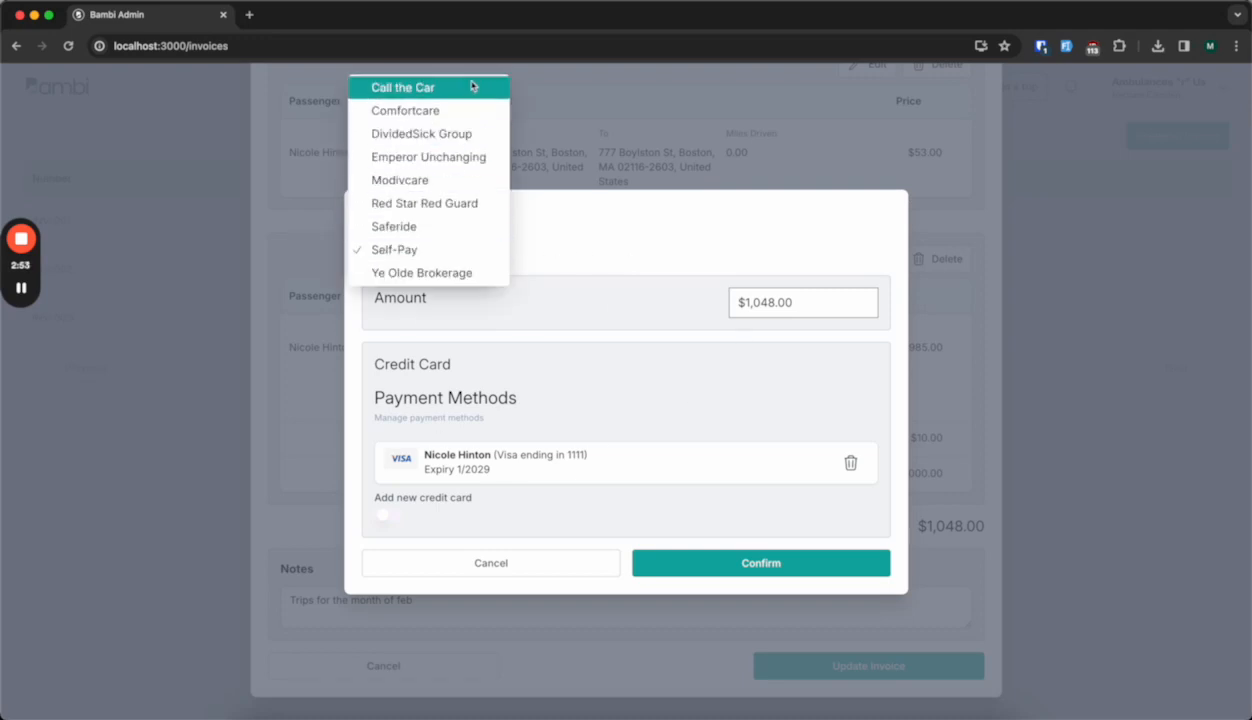
{"action": "left_click", "coordinate": [545, 257]}
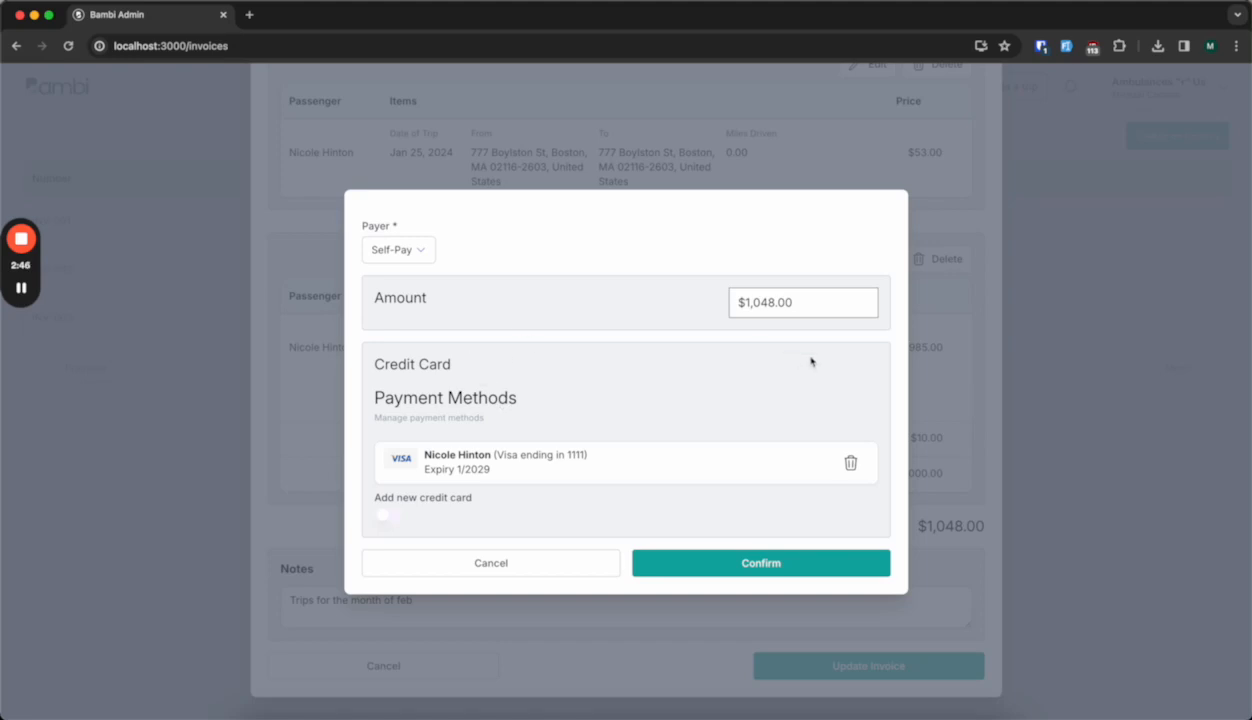
{"action": "left_click", "coordinate": [827, 304]}
{"action": "key", "text": "BackSpace"}
{"action": "key", "text": "BackSpace"}
{"action": "key", "text": "BackSpace"}
{"action": "key", "text": "BackSpace"}
{"action": "key", "text": "BackSpace"}
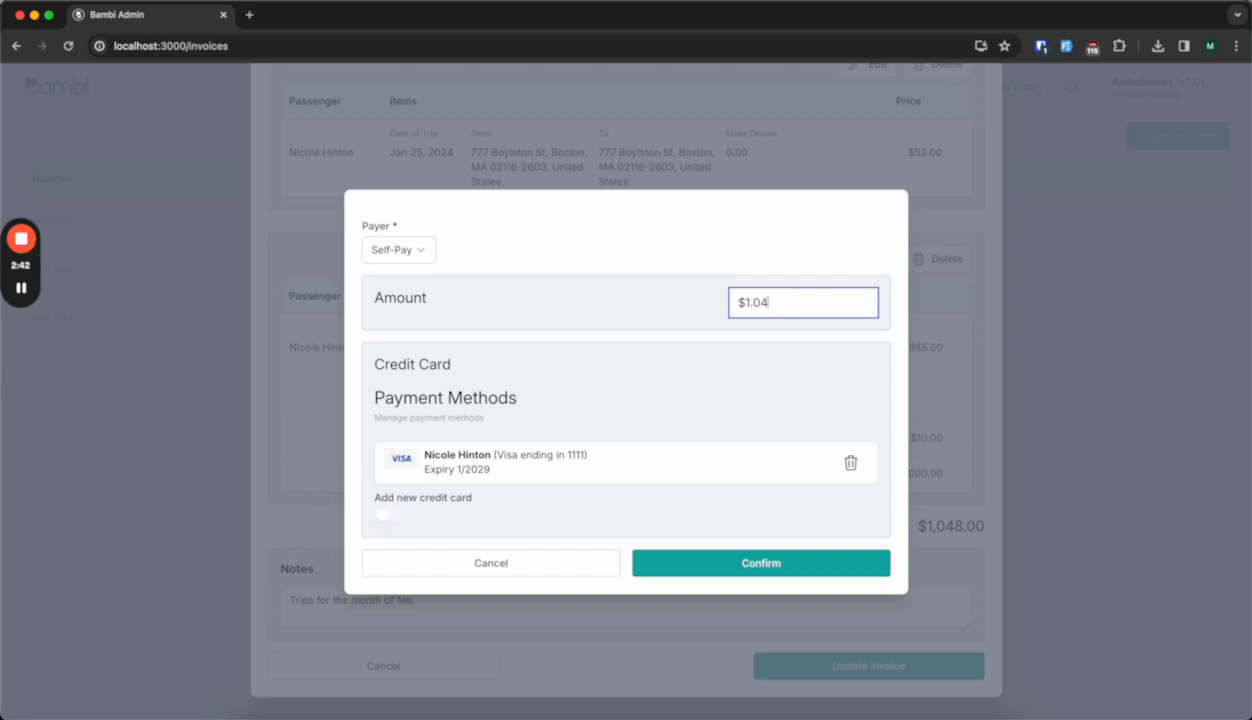
{"action": "type", "text": "500"}
{"action": "left_click", "coordinate": [778, 352]}
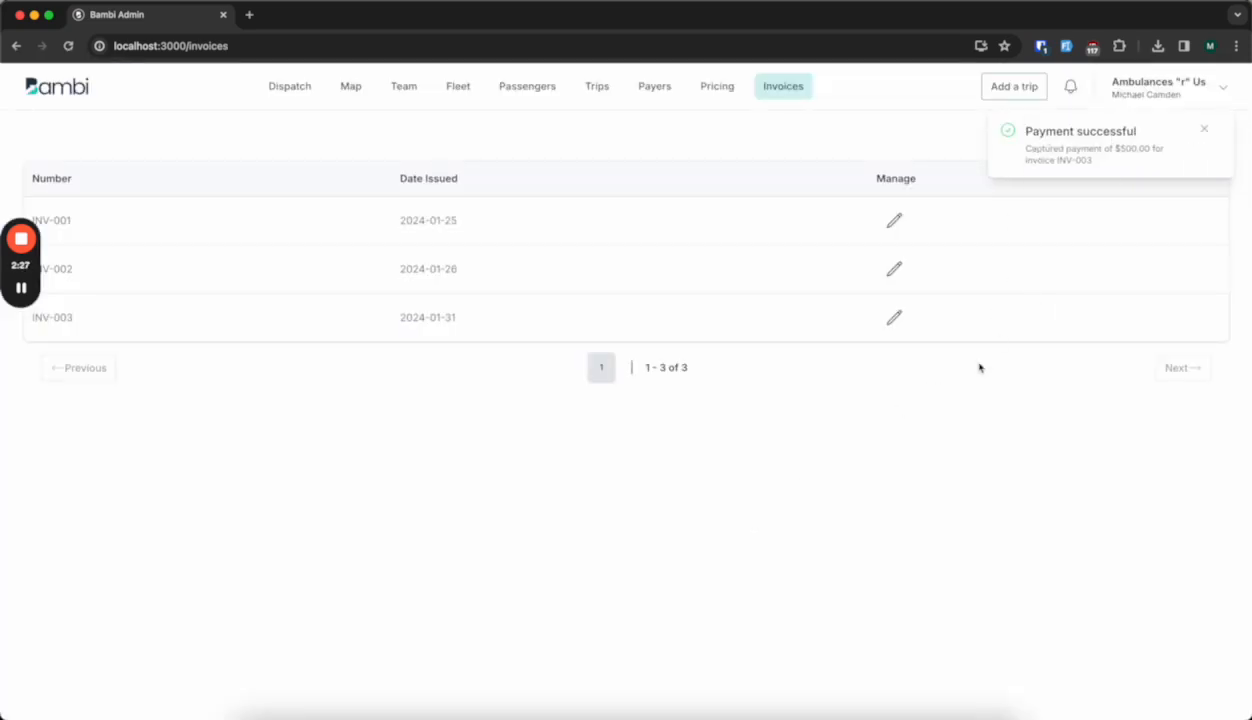
Reopen invoice INV-003, review its recorded payment, and refund the $500.00 payment.
{"action": "left_click", "coordinate": [894, 317]}
{"action": "scroll", "coordinate": [744, 441], "scroll_direction": "down", "scroll_amount": 5}
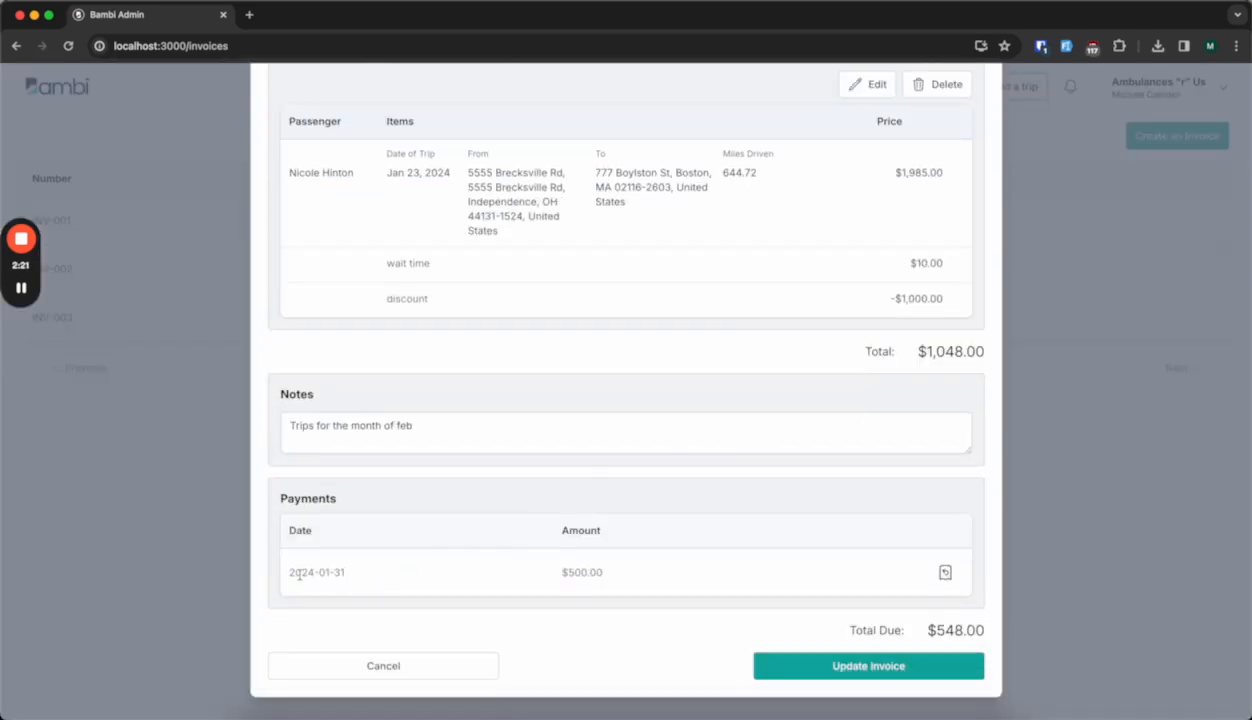
{"action": "left_click_drag", "start_coordinate": [302, 573], "coordinate": [584, 573]}
{"action": "left_click", "coordinate": [613, 577]}
{"action": "left_click", "coordinate": [945, 574]}
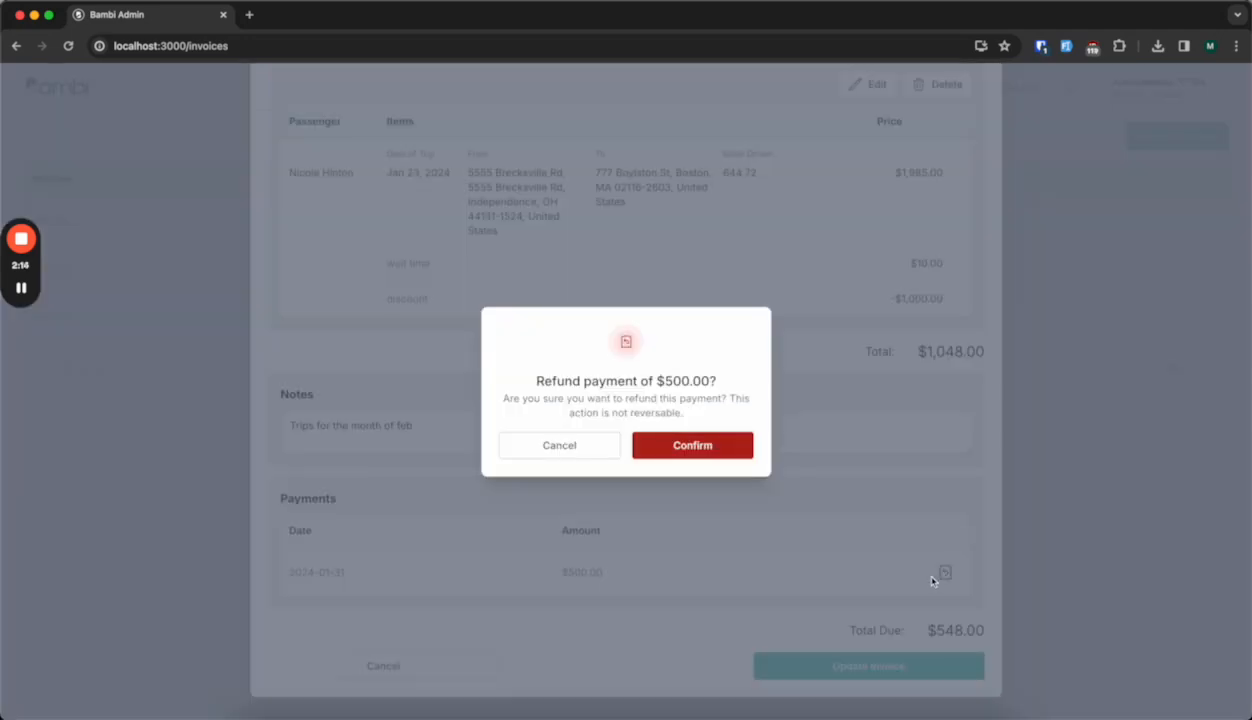
{"action": "left_click", "coordinate": [682, 455]}
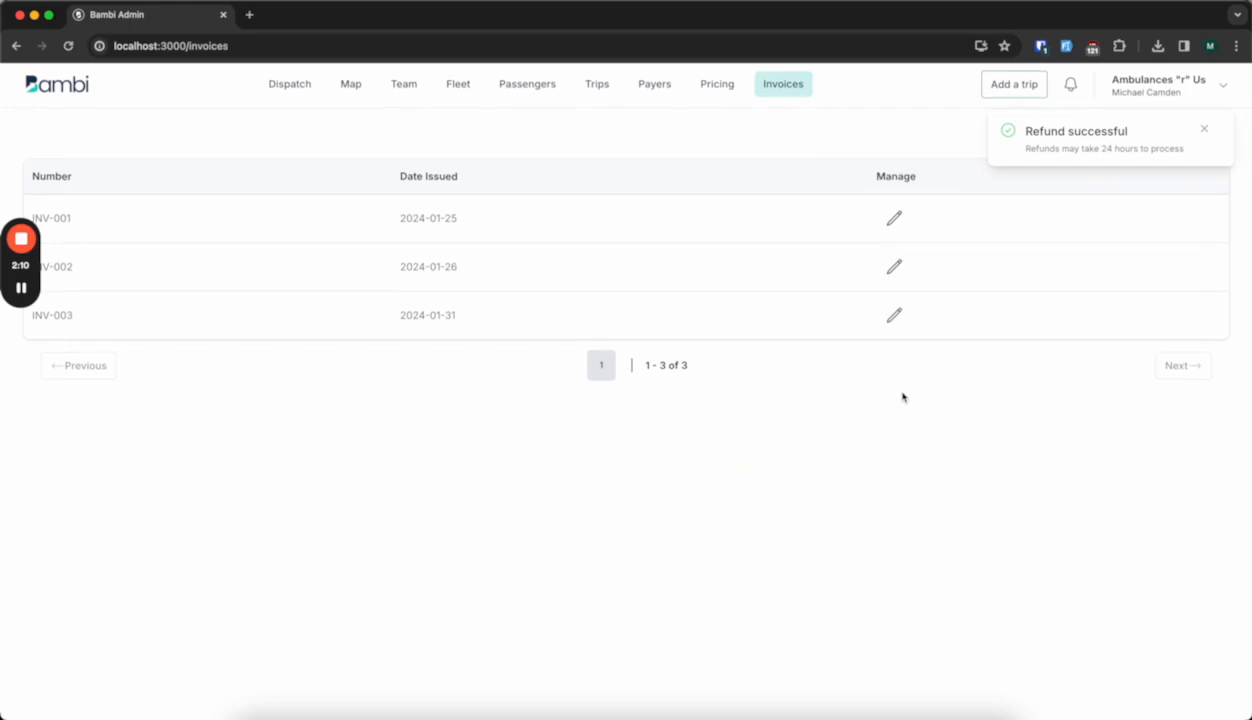
Reopen invoice INV-003, check the refund marker and the total due under its payments, and close it.
{"action": "left_click", "coordinate": [893, 320]}
{"action": "scroll", "coordinate": [743, 450], "scroll_direction": "down", "scroll_amount": 5}
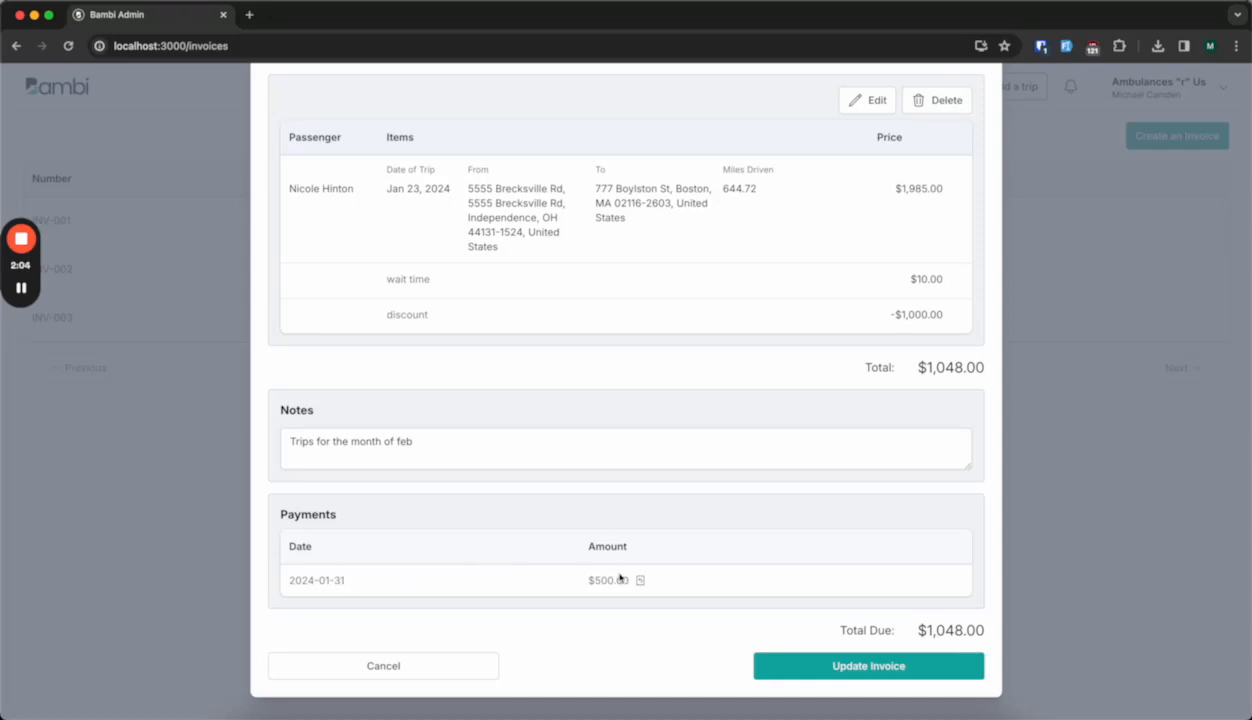
{"action": "mouse_move", "coordinate": [641, 583]}
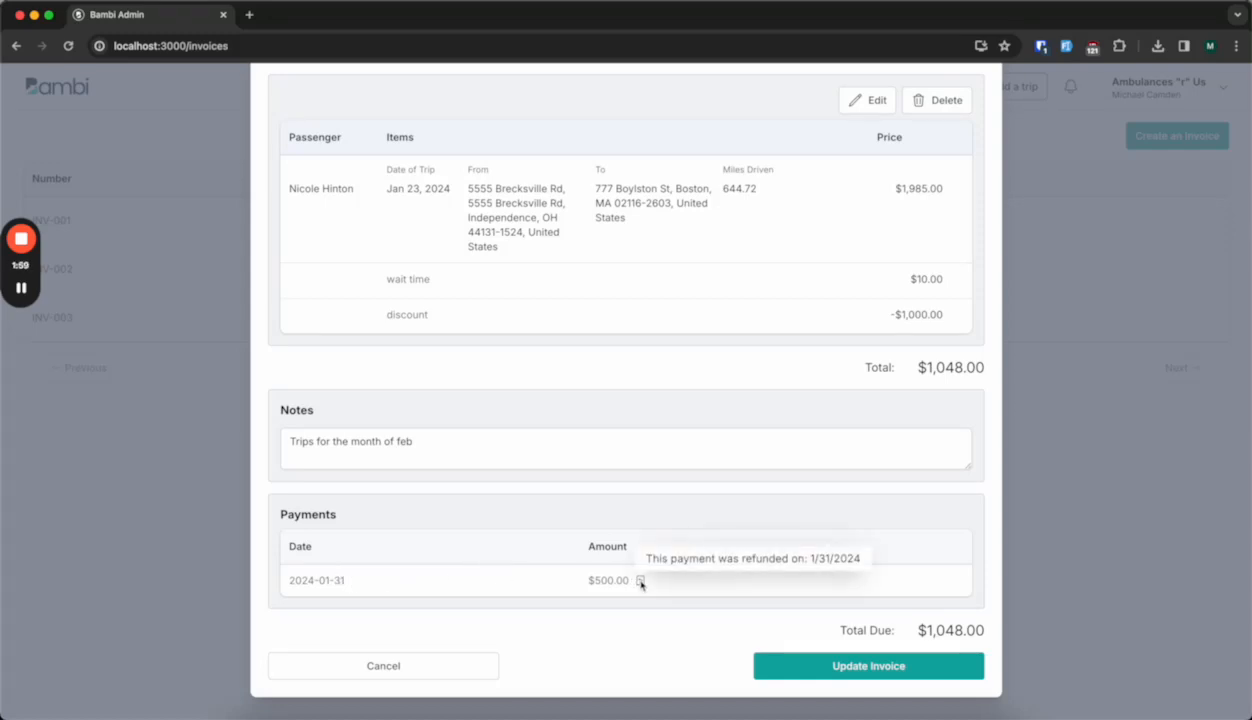
{"action": "left_click", "coordinate": [1060, 455]}
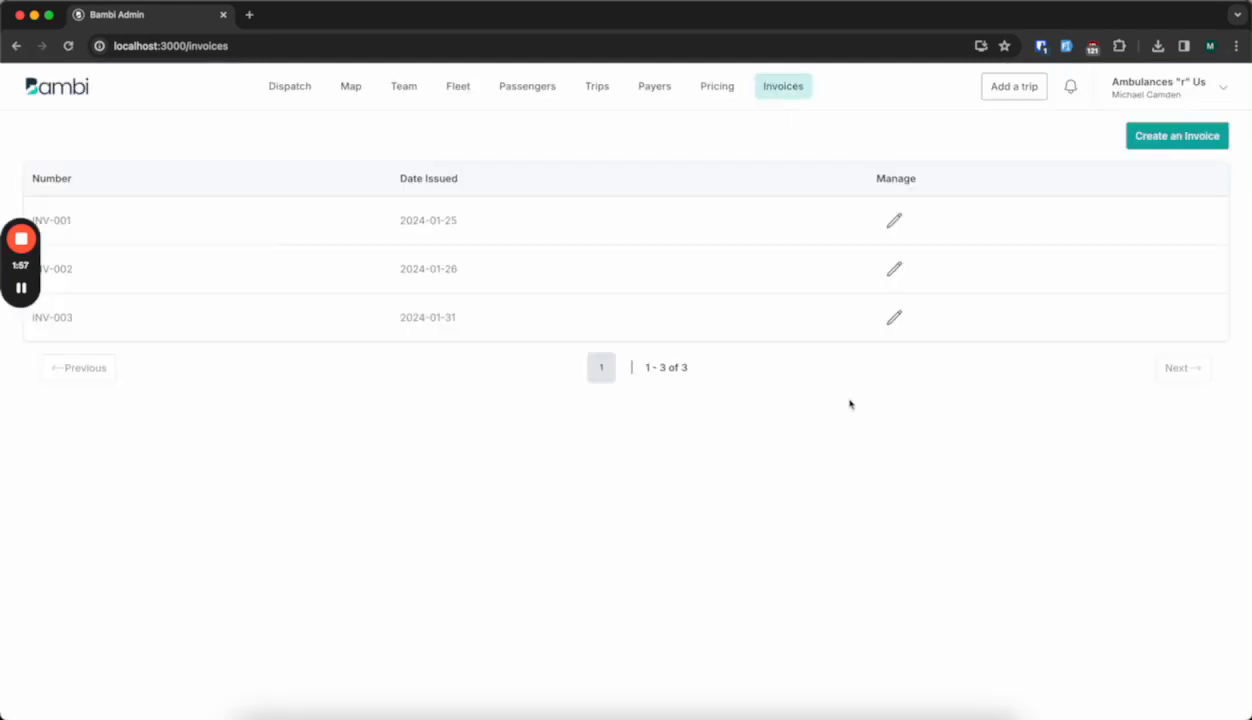
Open invoice INV-002, examine its payment's date, amount and status marker along with the total due, and close it.
{"action": "left_click", "coordinate": [895, 270]}
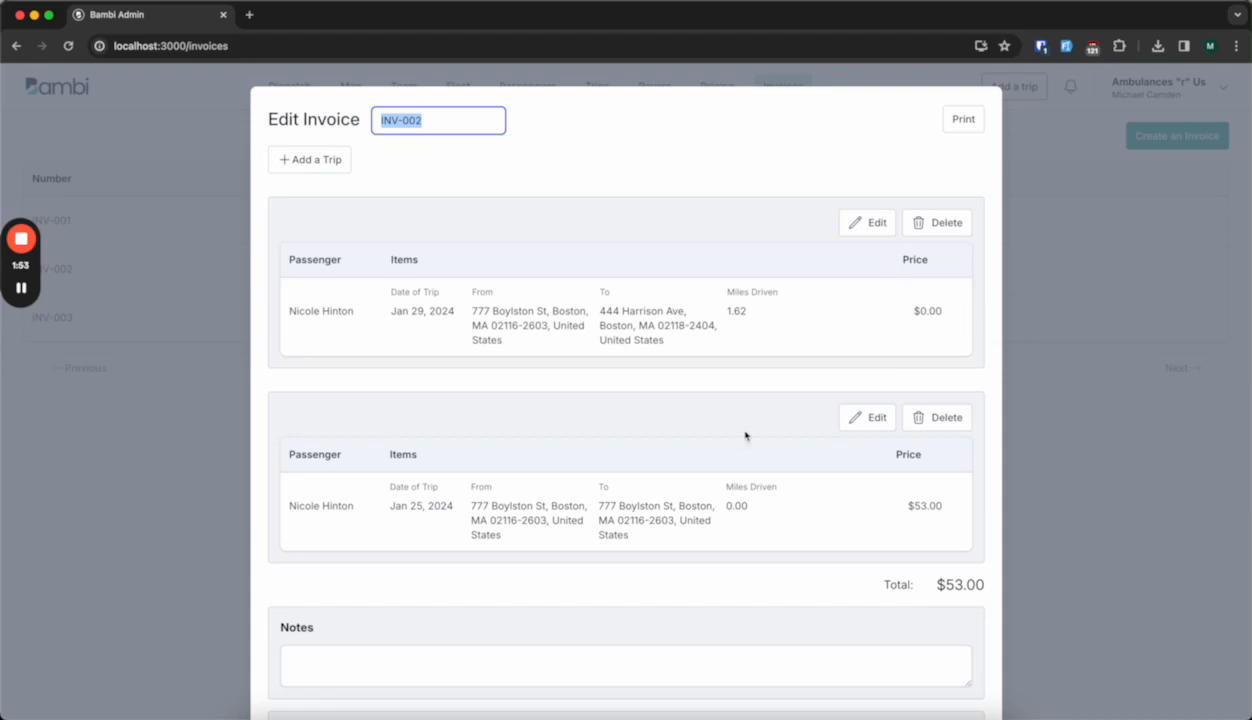
{"action": "scroll", "coordinate": [743, 433], "scroll_direction": "down", "scroll_amount": 5}
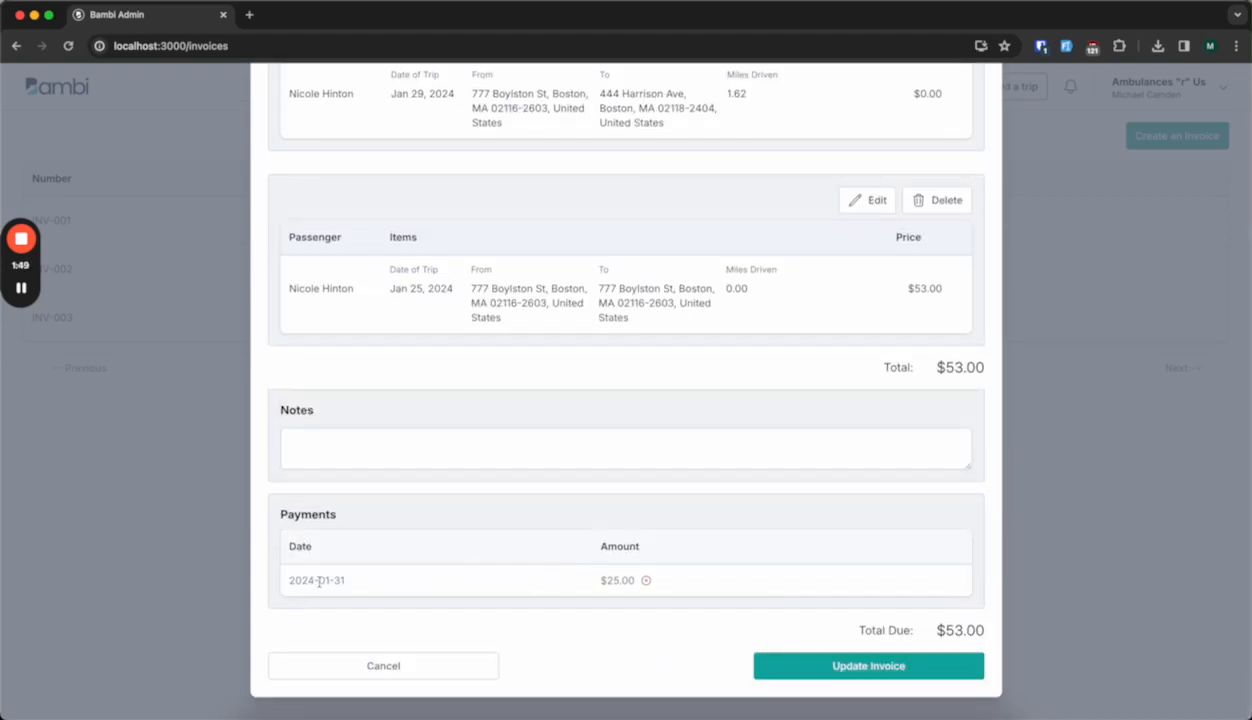
{"action": "left_click_drag", "start_coordinate": [319, 581], "coordinate": [345, 583]}
{"action": "left_click", "coordinate": [382, 585]}
{"action": "left_click_drag", "start_coordinate": [608, 584], "coordinate": [621, 584]}
{"action": "left_click", "coordinate": [654, 596]}
{"action": "left_click_drag", "start_coordinate": [842, 612], "coordinate": [943, 620]}
{"action": "left_click", "coordinate": [961, 627]}
{"action": "mouse_move", "coordinate": [647, 582]}
{"action": "left_click", "coordinate": [1093, 517]}
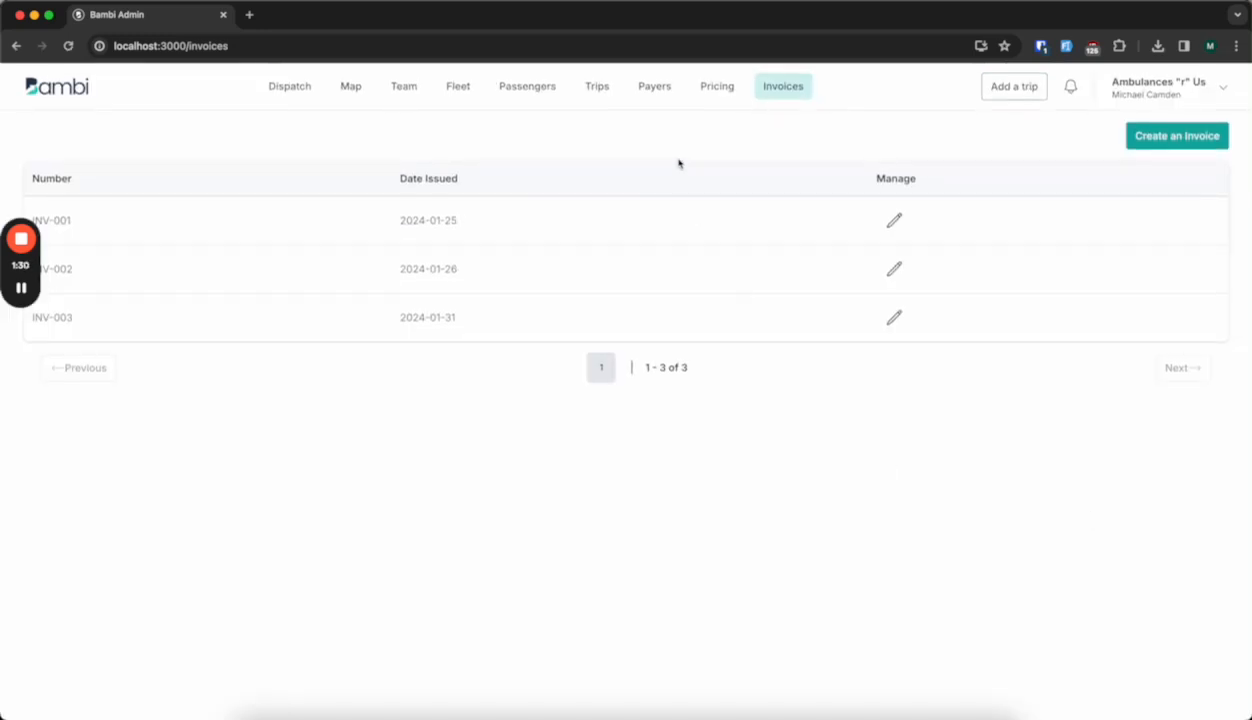
Start an invoice from the 01/29/2024 12:11 PM trip, check its price, and close the form without creating it.
{"action": "left_click", "coordinate": [599, 90]}
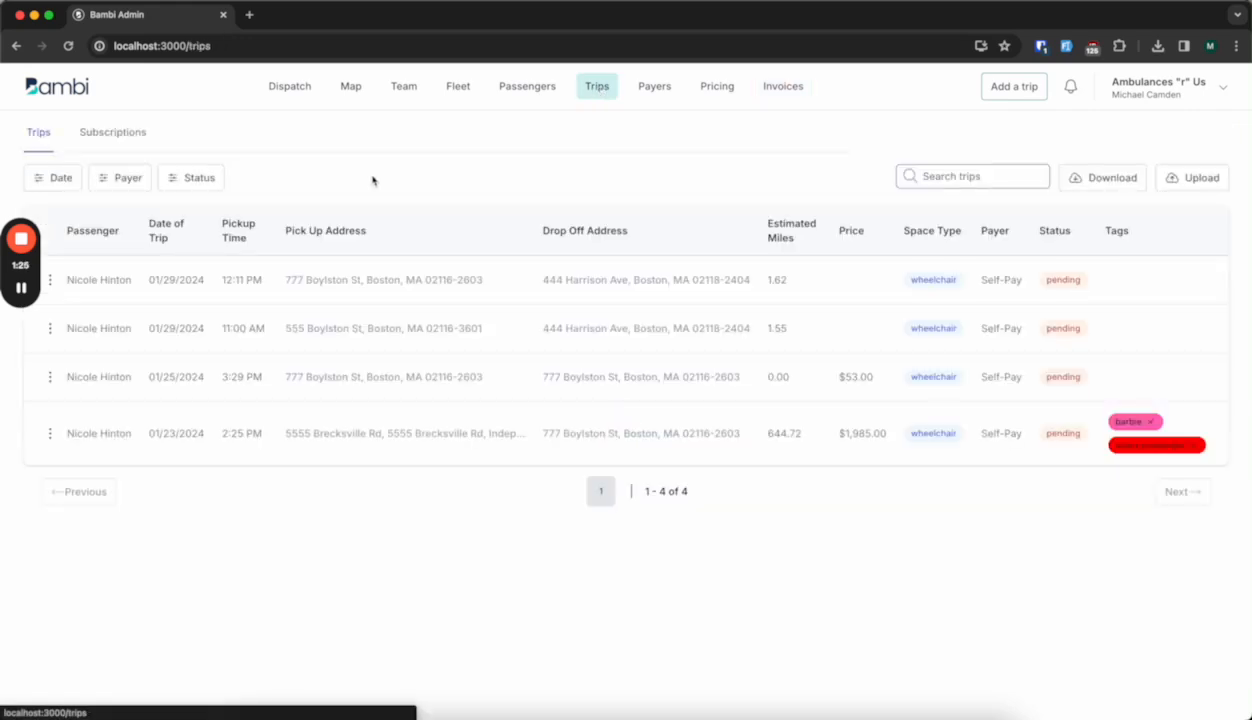
{"action": "left_click", "coordinate": [51, 281]}
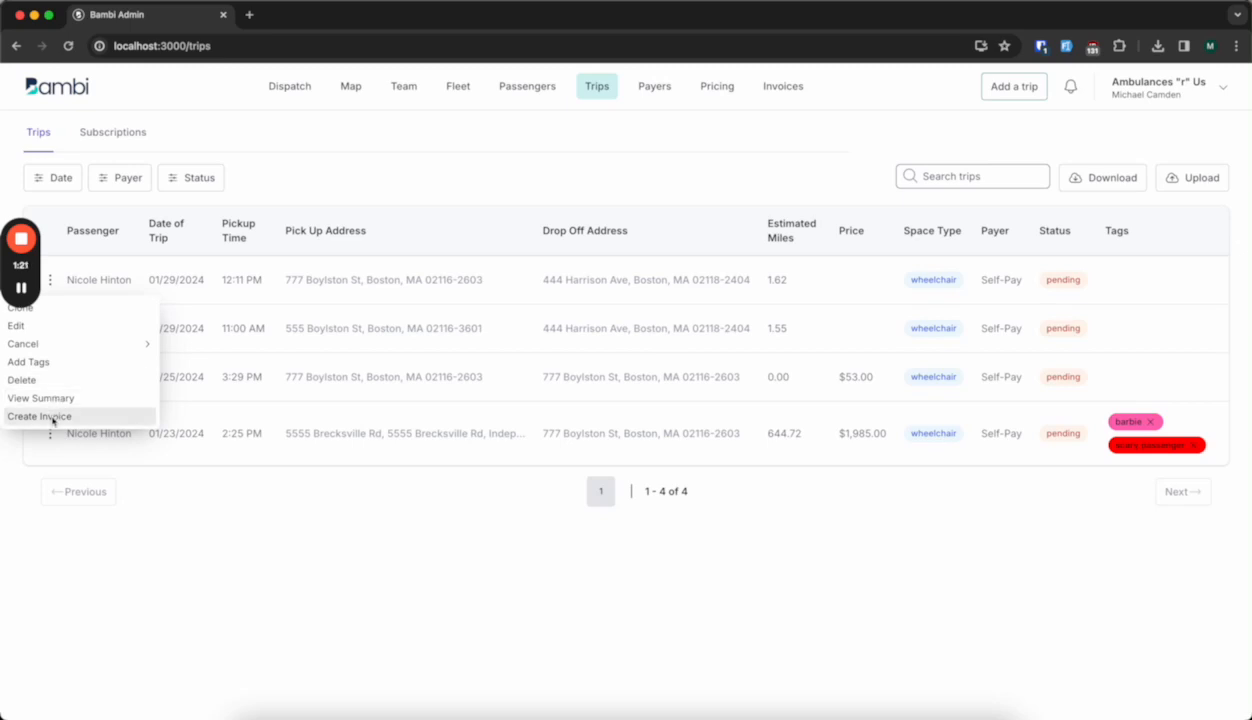
{"action": "left_click", "coordinate": [53, 418]}
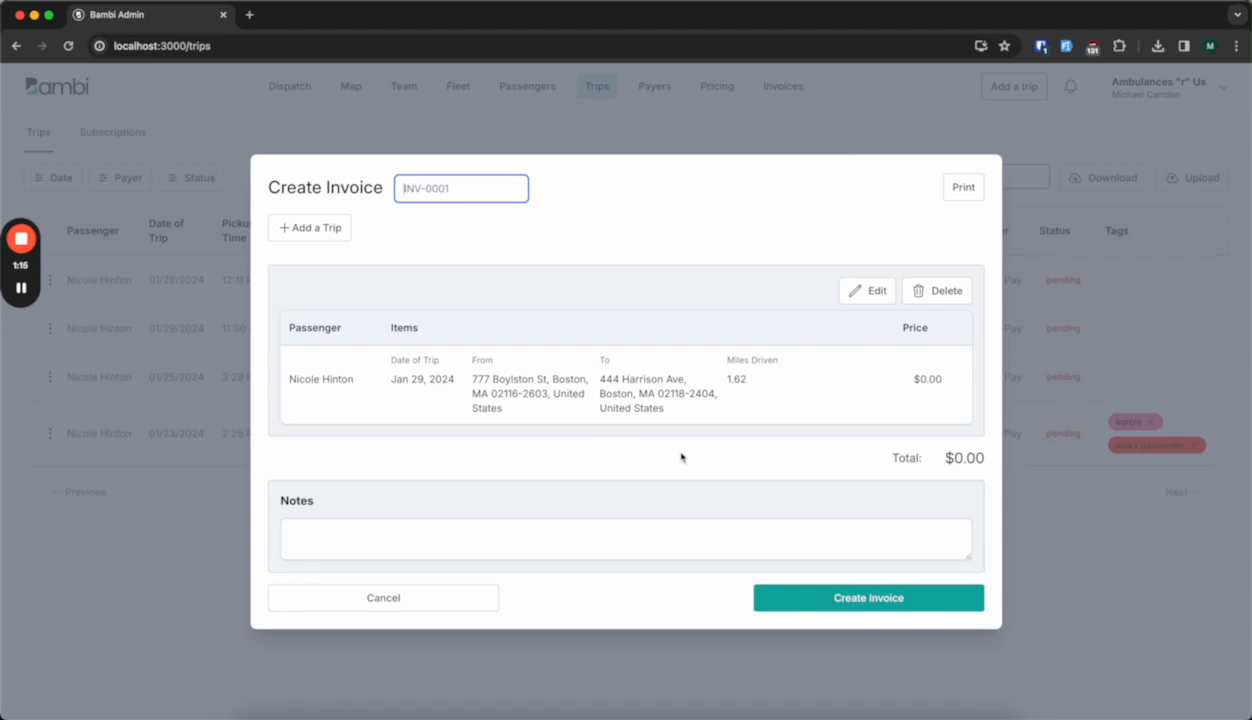
{"action": "double_click", "coordinate": [916, 378]}
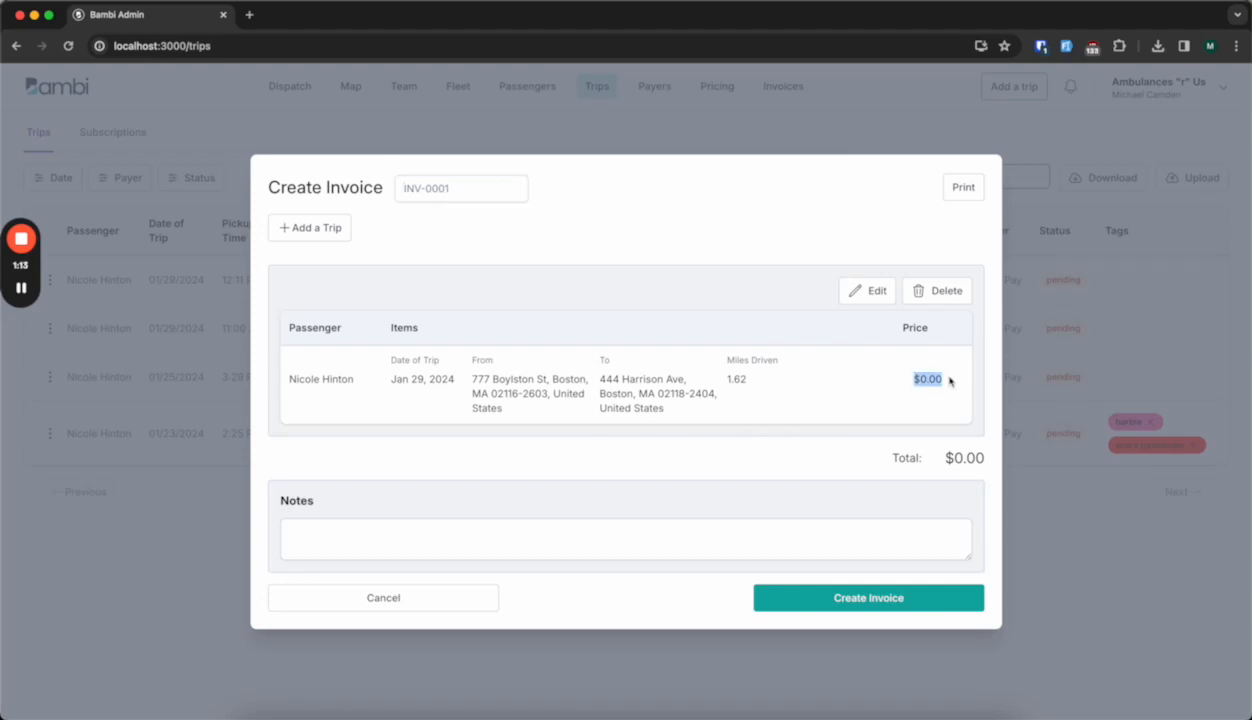
{"action": "left_click", "coordinate": [925, 400]}
{"action": "left_click", "coordinate": [1112, 570]}
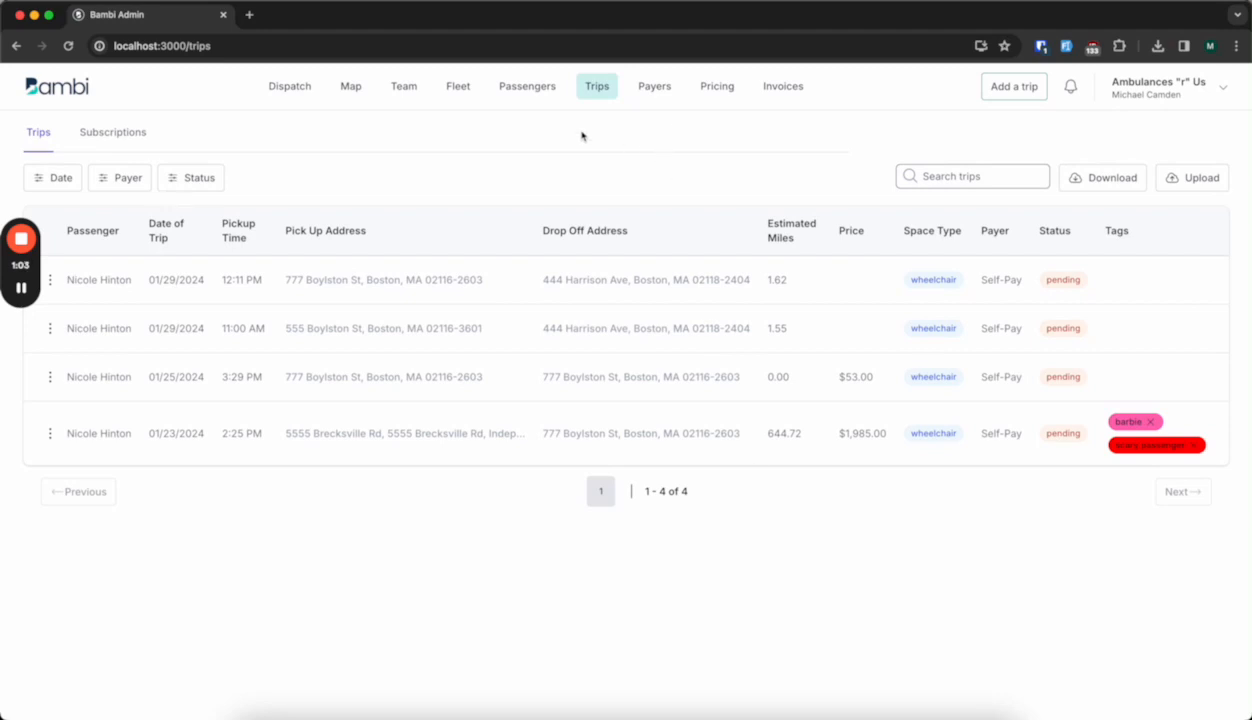
Open the first passenger's record, view the fields for adding a new credit card, and close it without saving.
{"action": "left_click", "coordinate": [540, 92]}
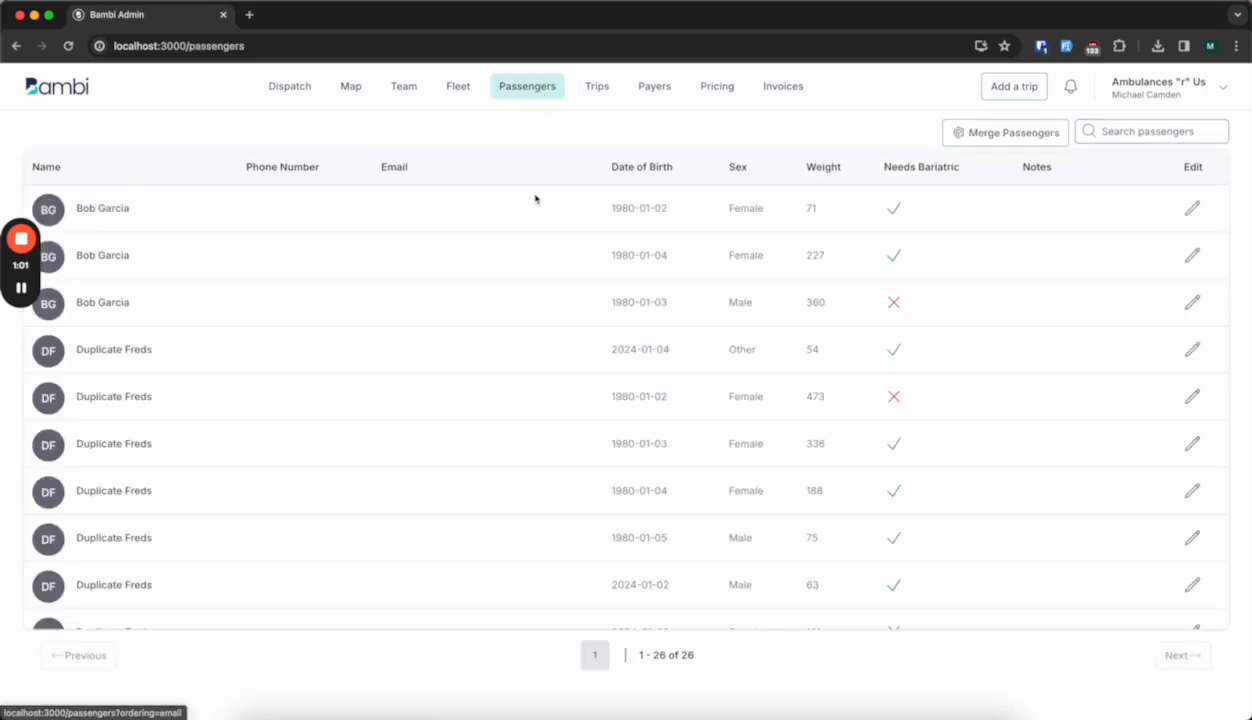
{"action": "left_click", "coordinate": [1191, 208]}
{"action": "scroll", "coordinate": [741, 410], "scroll_direction": "down", "scroll_amount": 3}
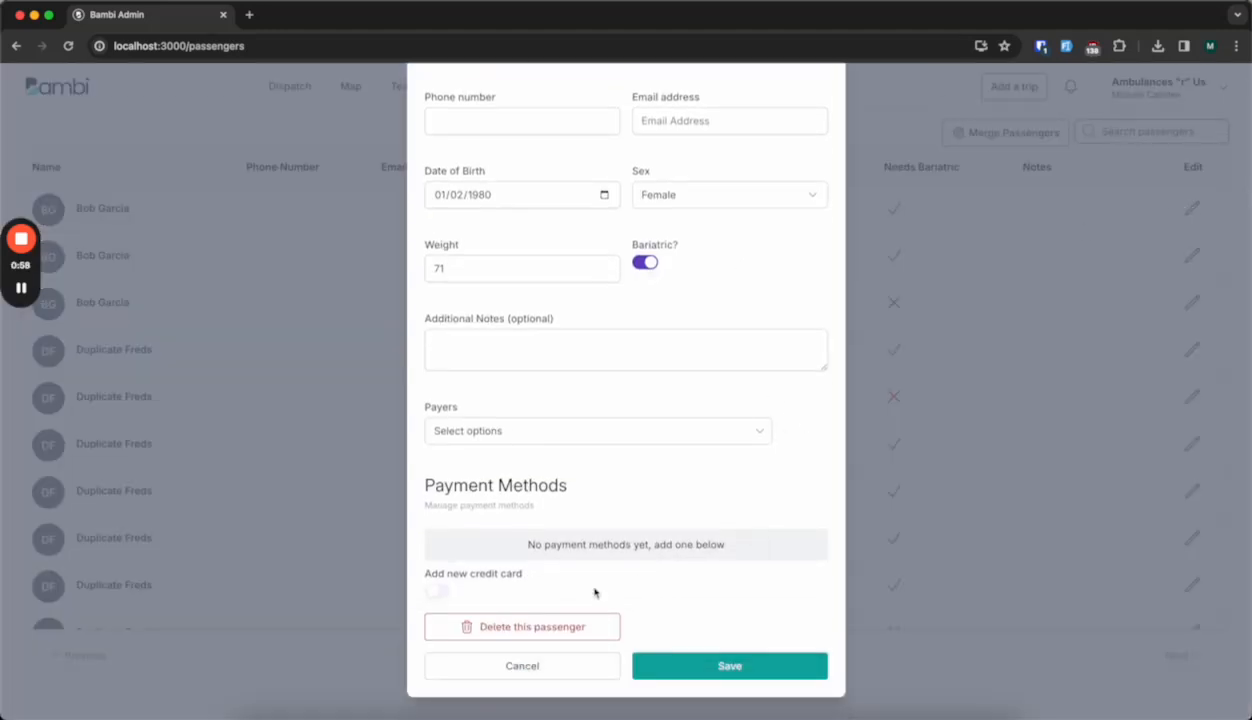
{"action": "left_click", "coordinate": [445, 590]}
{"action": "scroll", "coordinate": [570, 605], "scroll_direction": "down", "scroll_amount": 3}
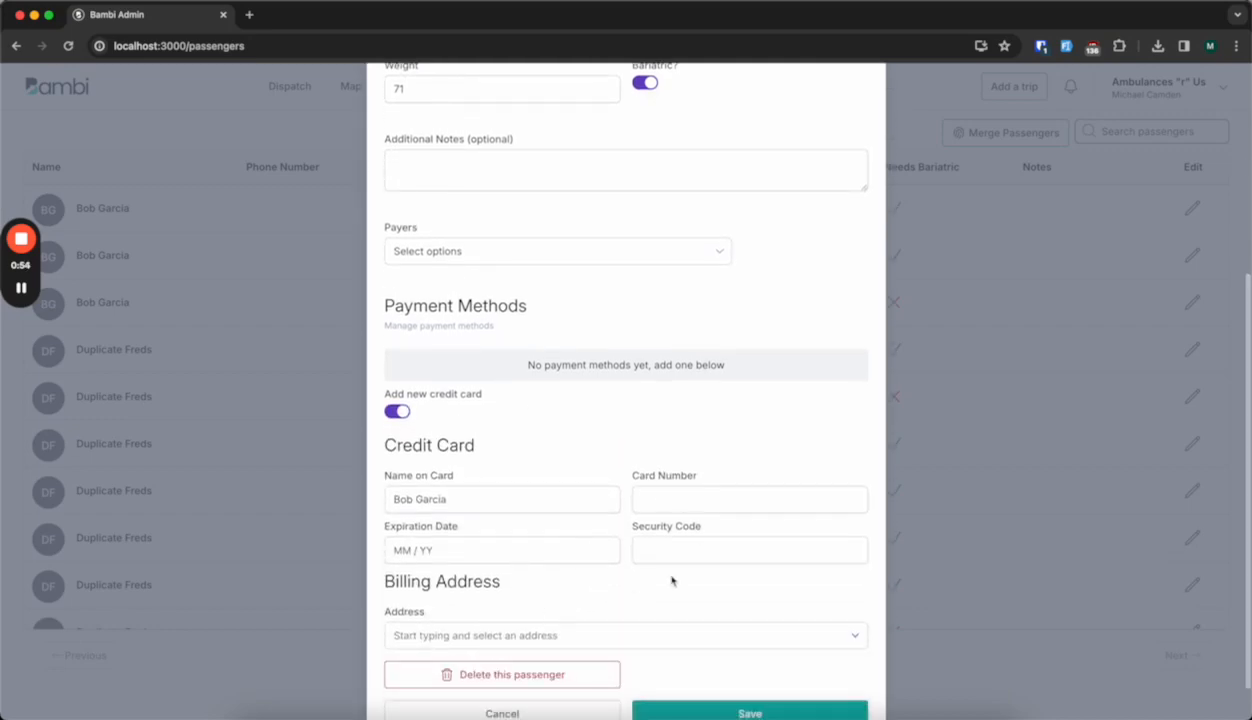
{"action": "left_click", "coordinate": [1040, 680]}
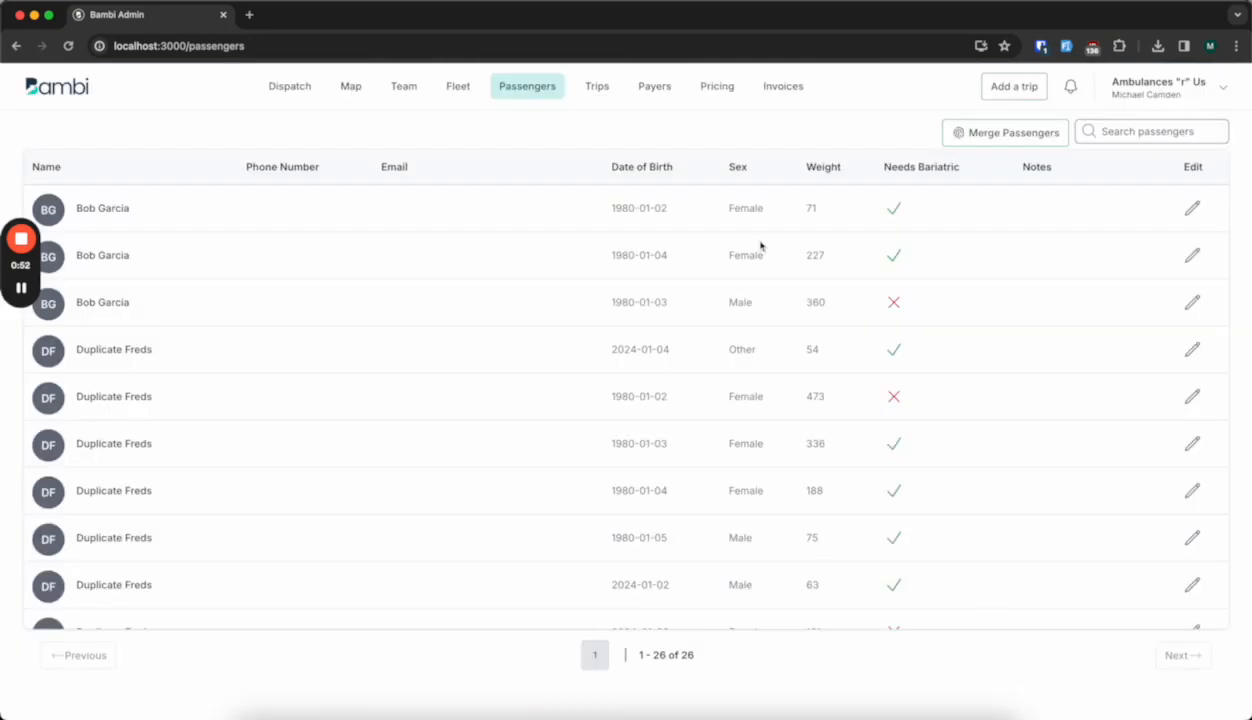
Open the payer Call the Car for editing and enable adding a new credit card in its billing information.
{"action": "left_click", "coordinate": [658, 90]}
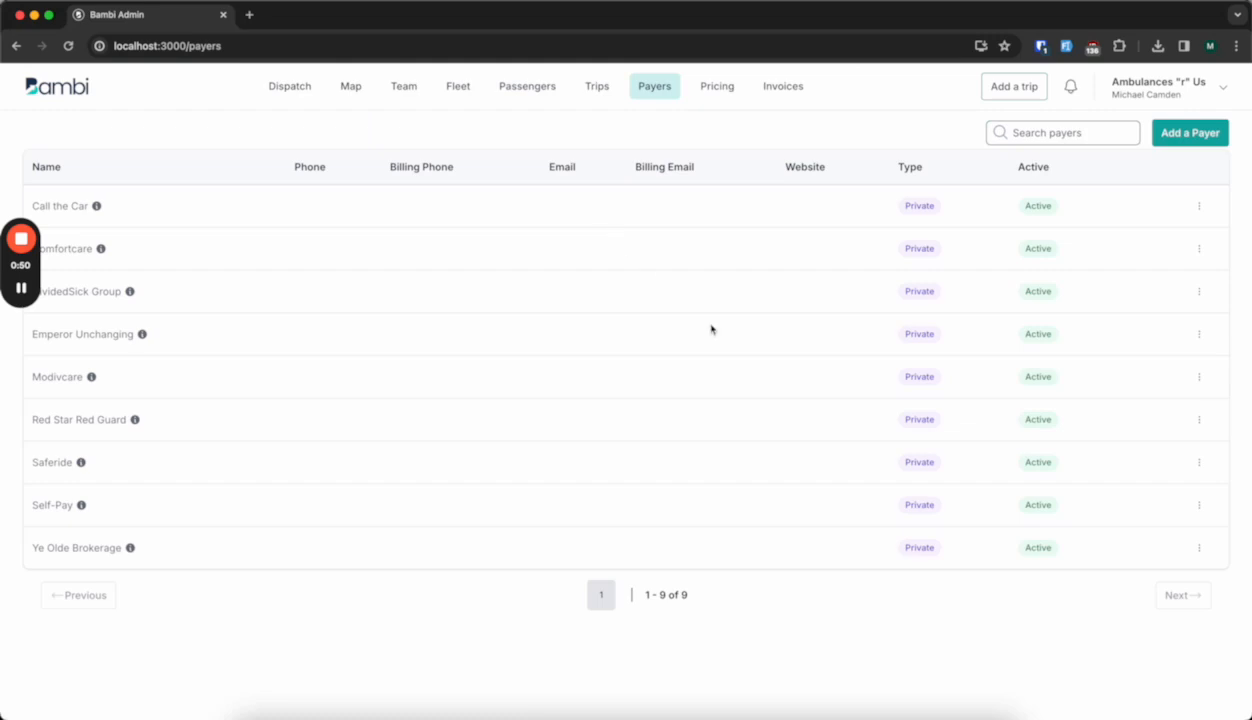
{"action": "left_click", "coordinate": [1200, 207]}
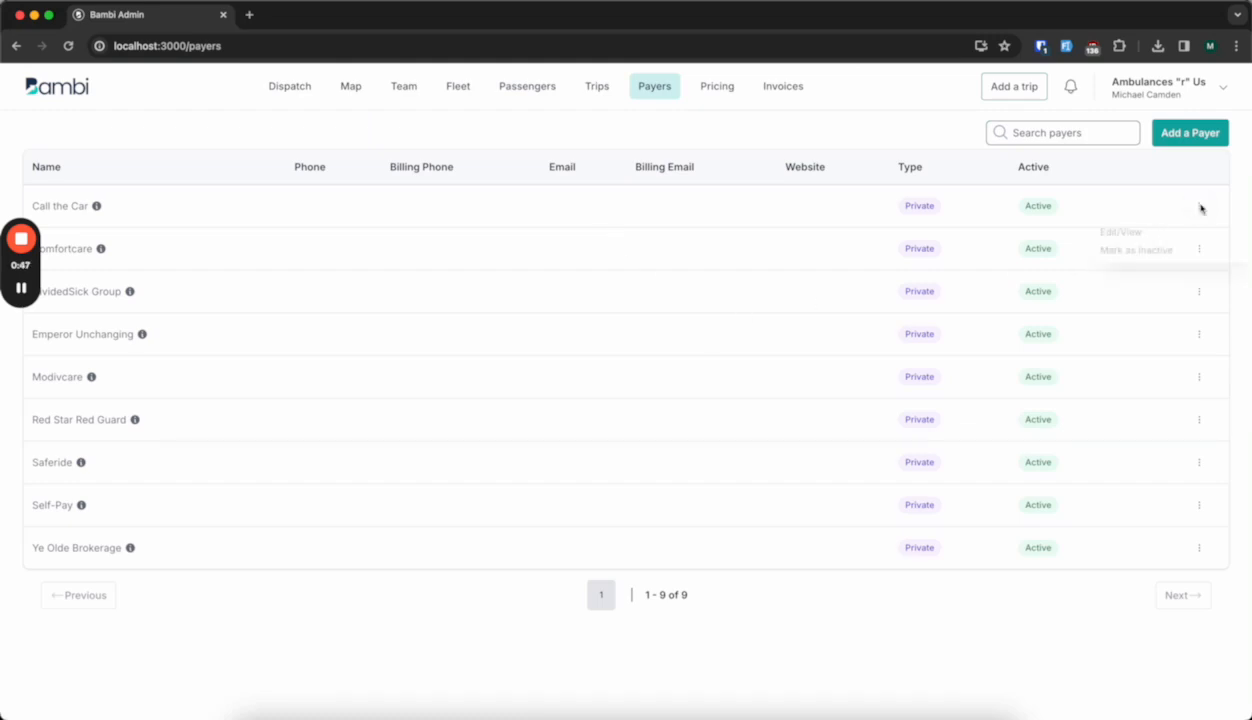
{"action": "left_click", "coordinate": [1120, 232]}
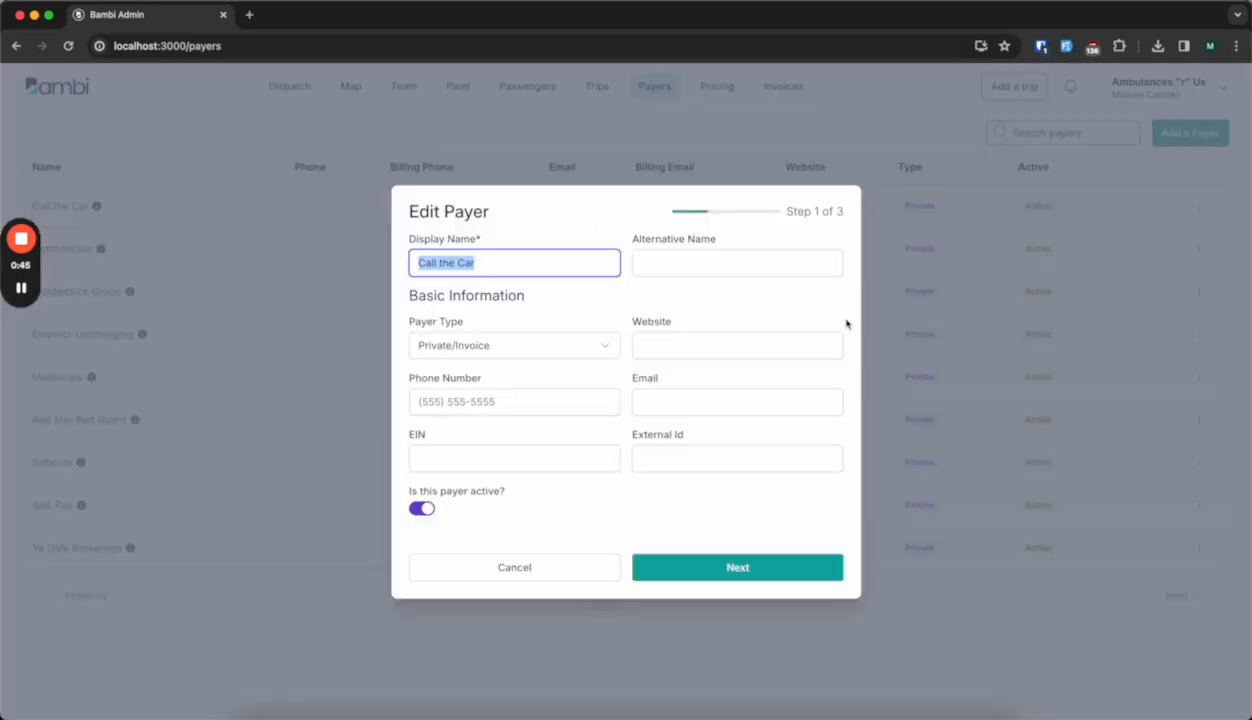
{"action": "left_click", "coordinate": [674, 565]}
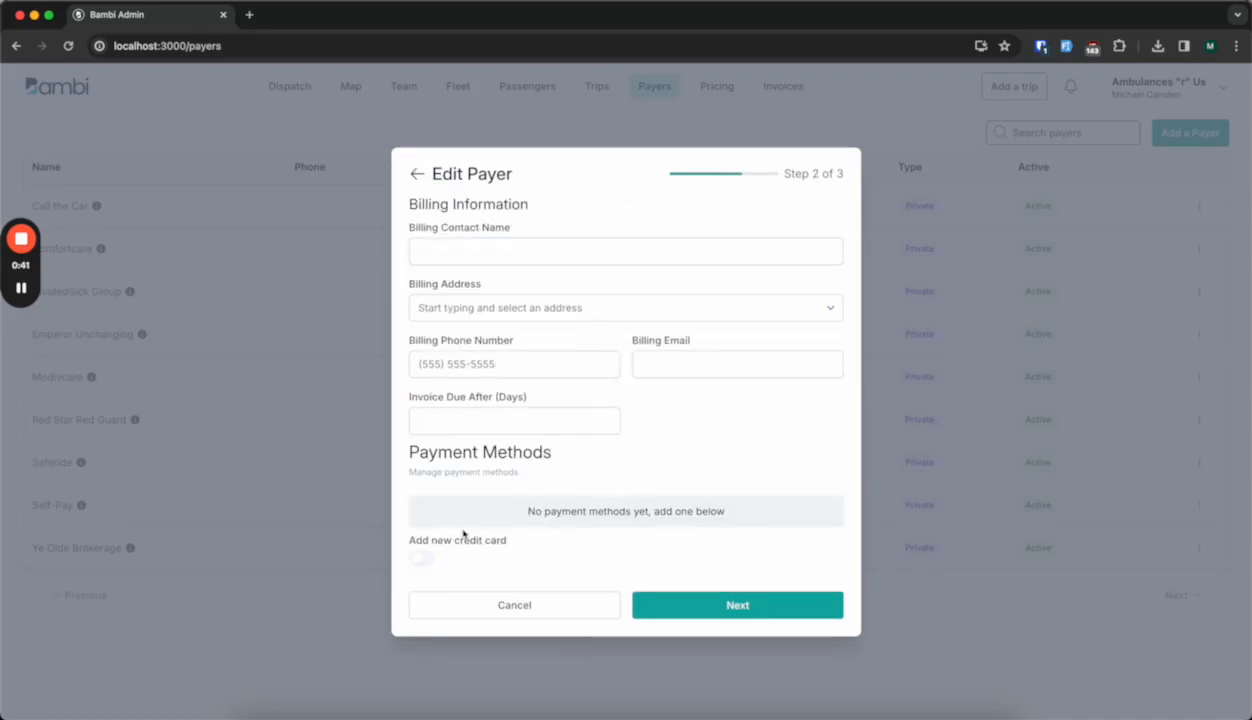
{"action": "left_click", "coordinate": [421, 557]}
{"action": "scroll", "coordinate": [665, 533], "scroll_direction": "down", "scroll_amount": 2}
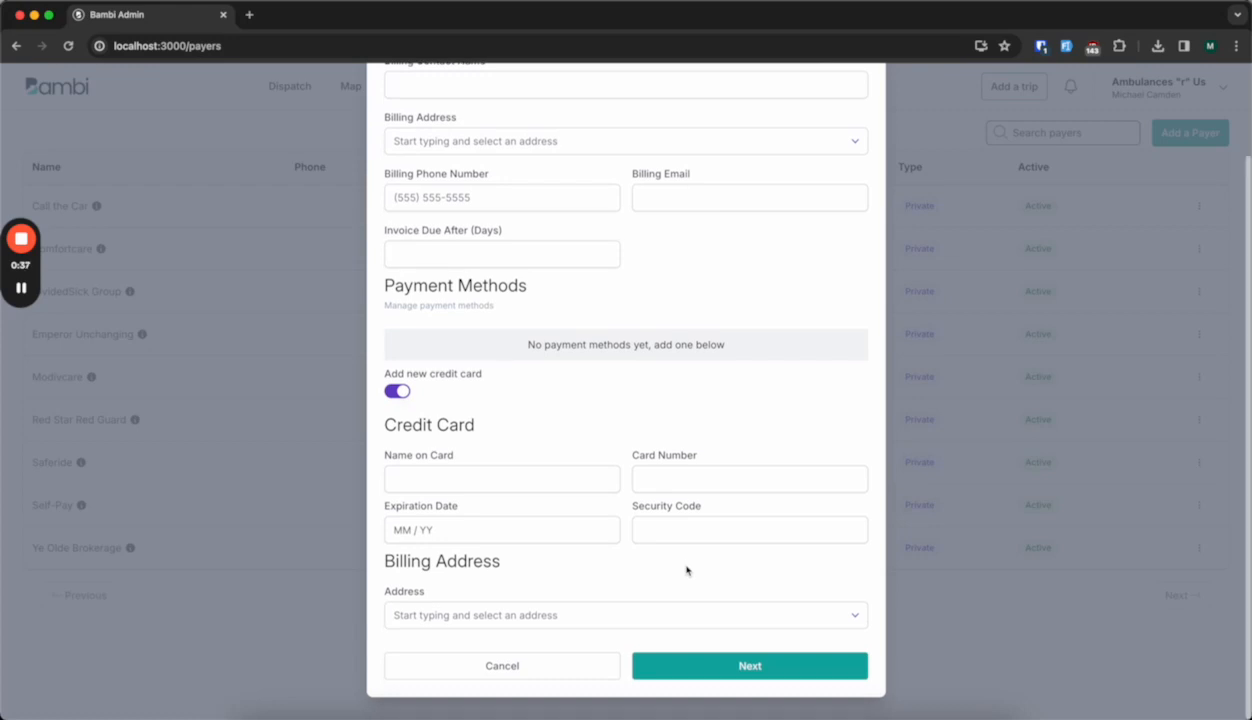
{"action": "scroll", "coordinate": [603, 527], "scroll_direction": "up", "scroll_amount": 2}
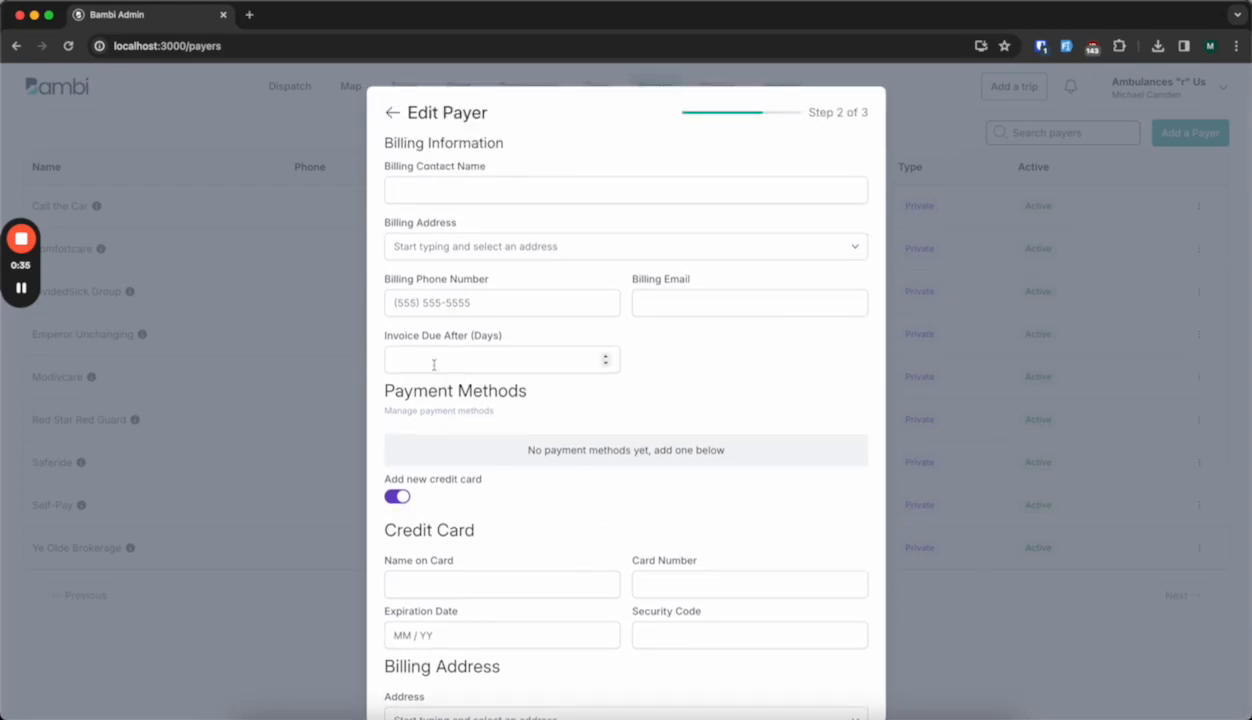
{"action": "scroll", "coordinate": [492, 472], "scroll_direction": "down", "scroll_amount": 2}
Enter the cardholder's name, card number, expiration date and security code for the payer's new credit card.
{"action": "left_click", "coordinate": [499, 479]}
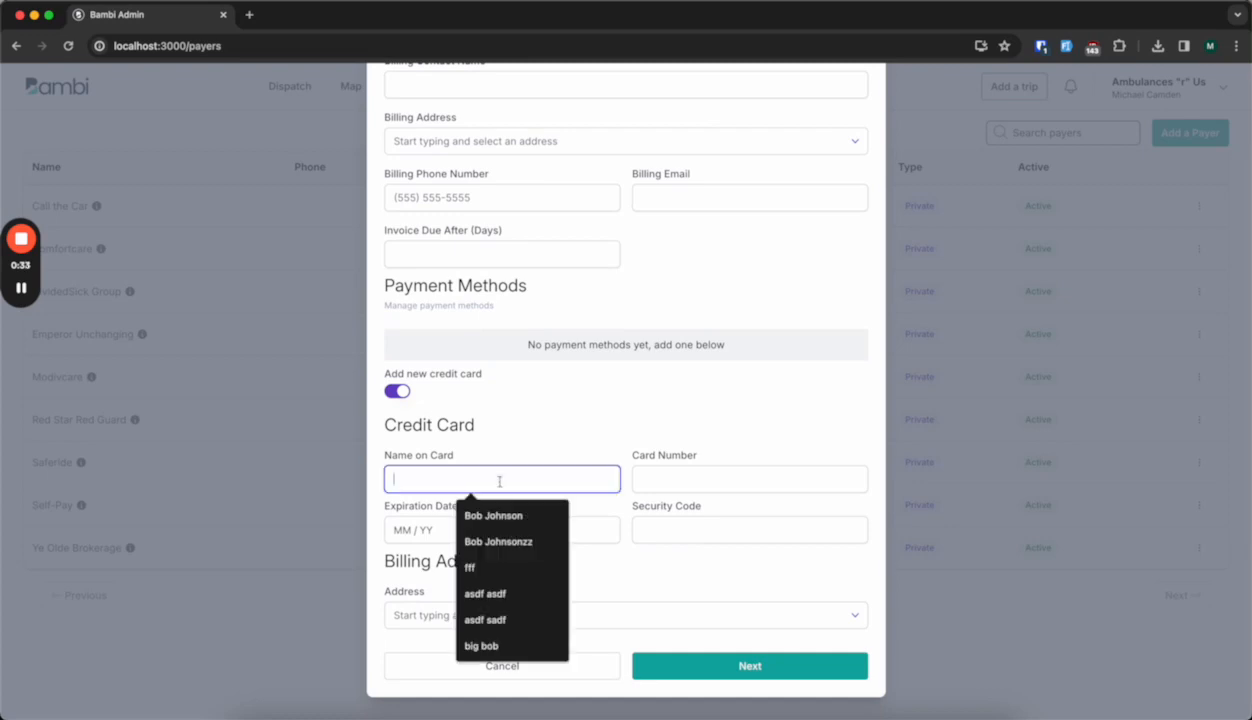
{"action": "left_click", "coordinate": [494, 516]}
{"action": "left_click", "coordinate": [645, 480]}
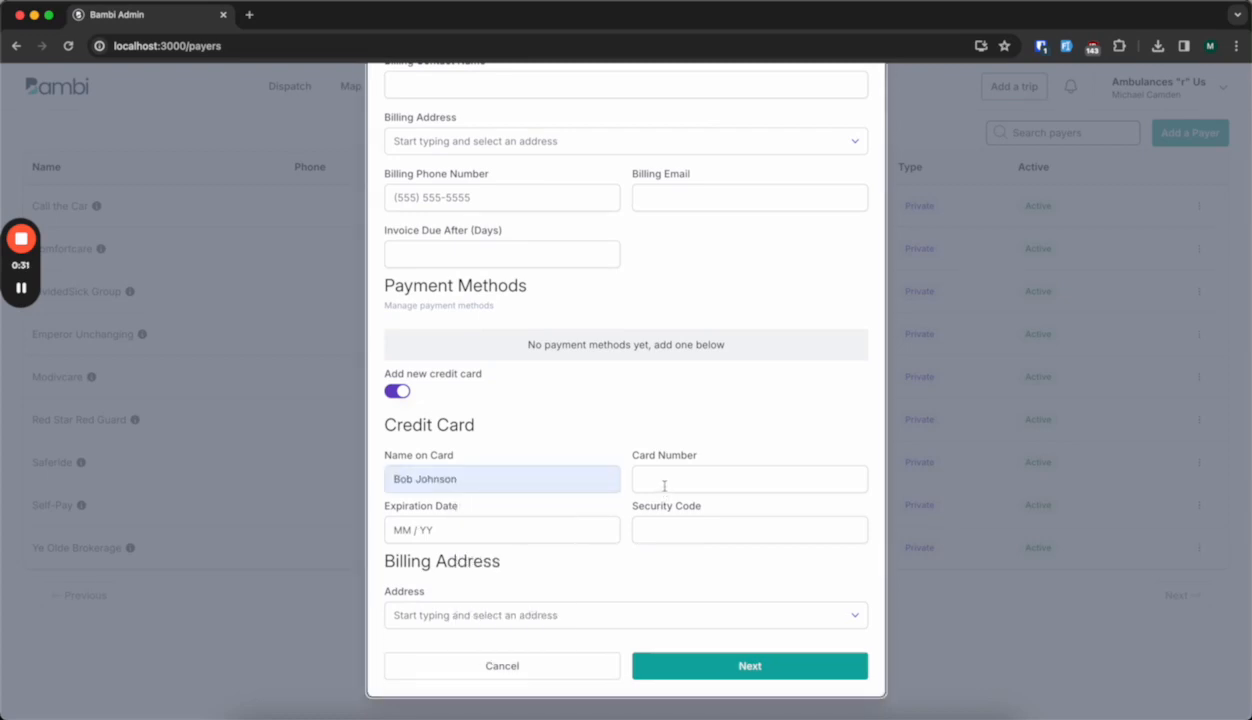
{"action": "type", "text": "4111 1111 1111 1111"}
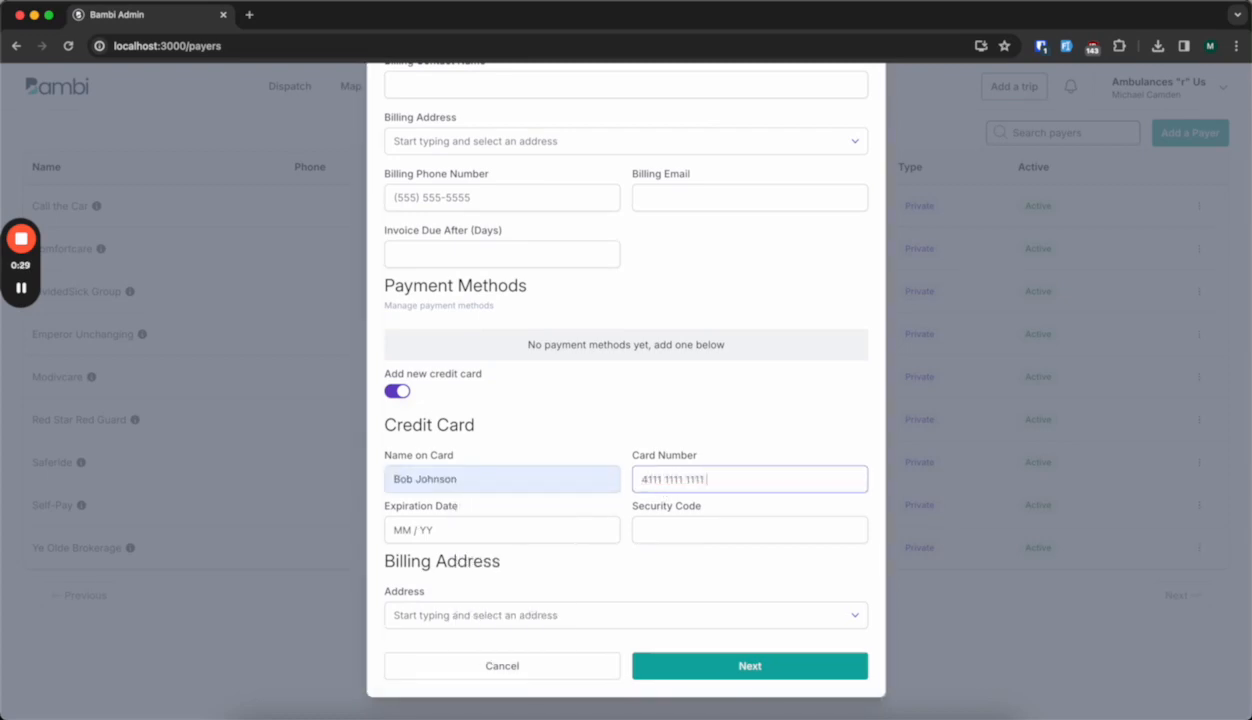
{"action": "left_click", "coordinate": [550, 530]}
{"action": "type", "text": "0129"}
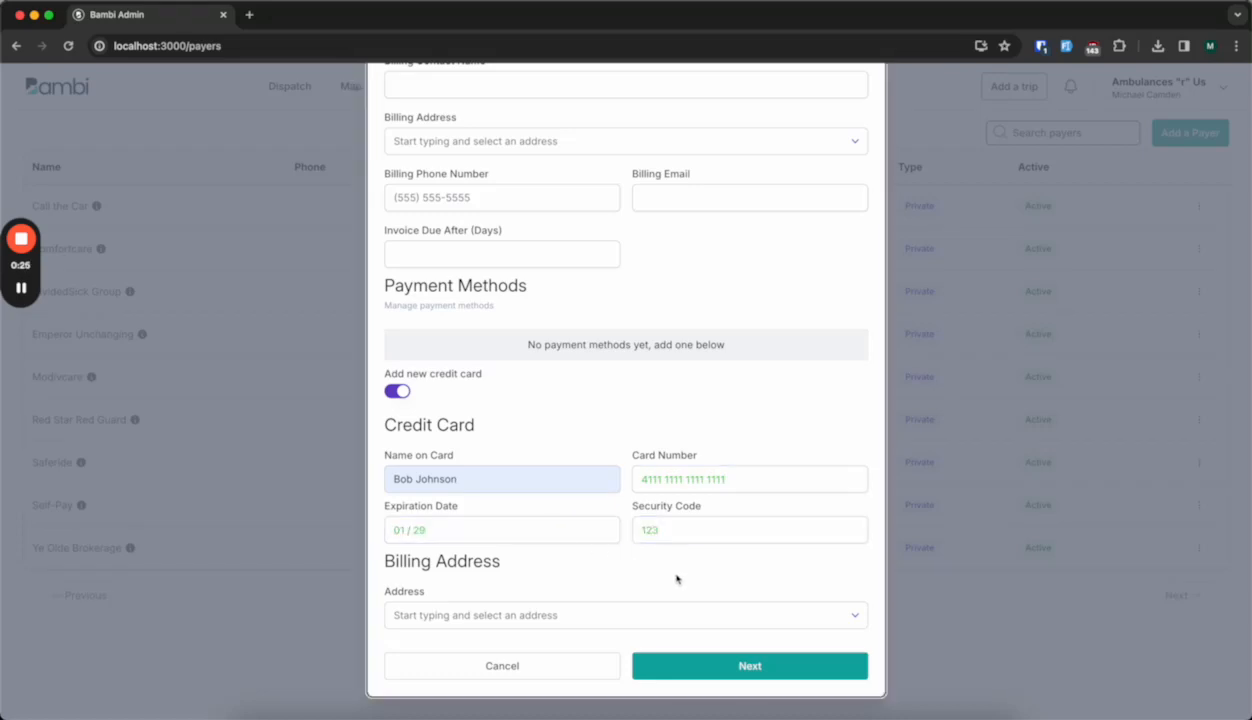
Choose a suggested billing address for the card and finish the payer edit to save the payment method.
{"action": "left_click", "coordinate": [680, 615]}
{"action": "type", "text": "123"}
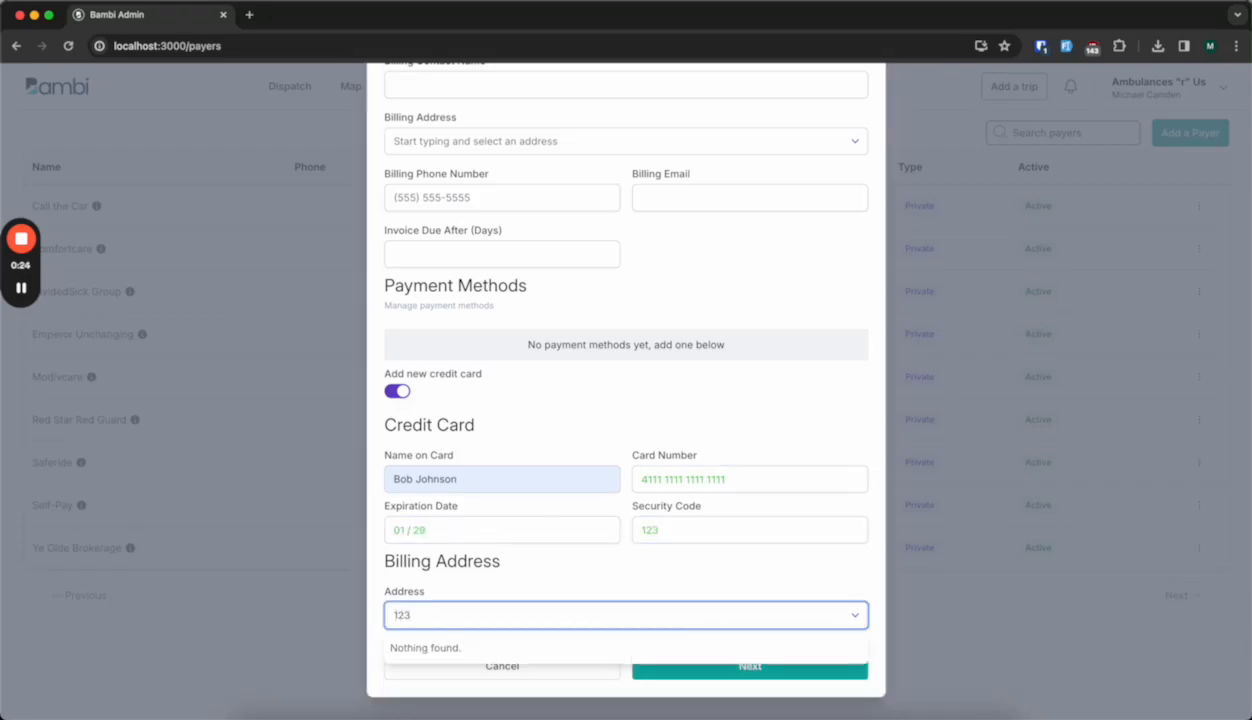
{"action": "left_click", "coordinate": [688, 648]}
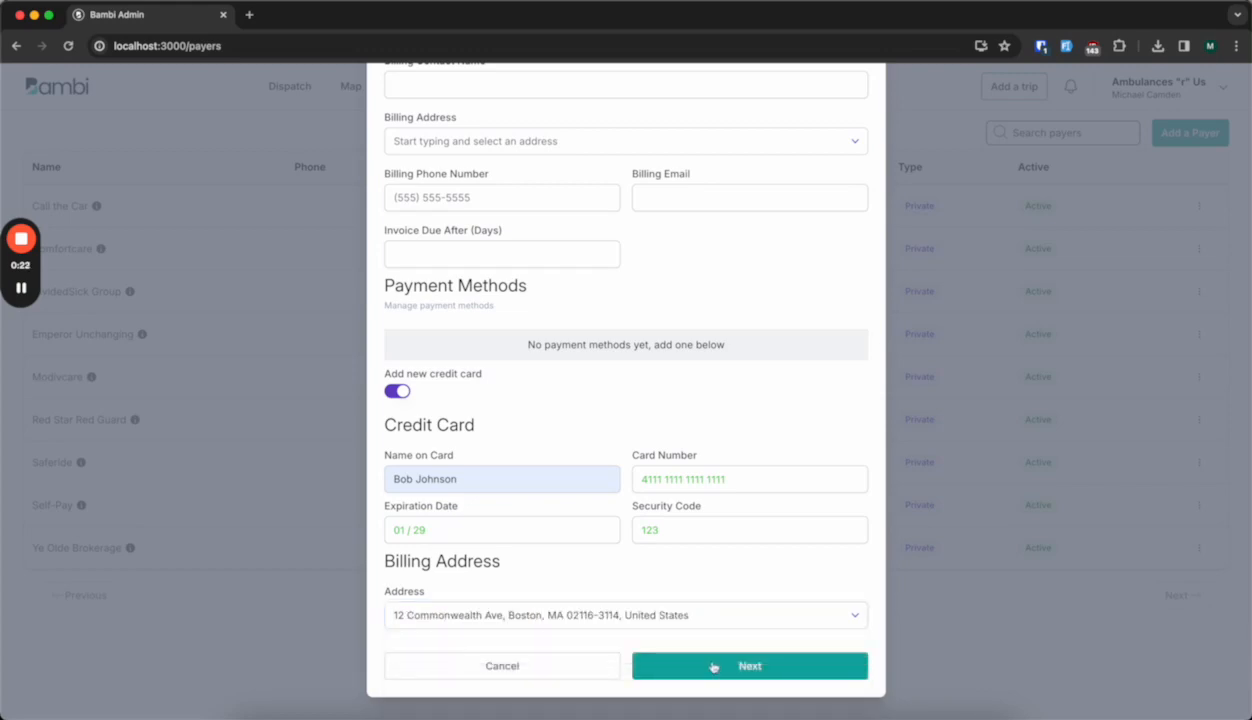
{"action": "left_click", "coordinate": [718, 665]}
{"action": "left_click", "coordinate": [738, 667]}
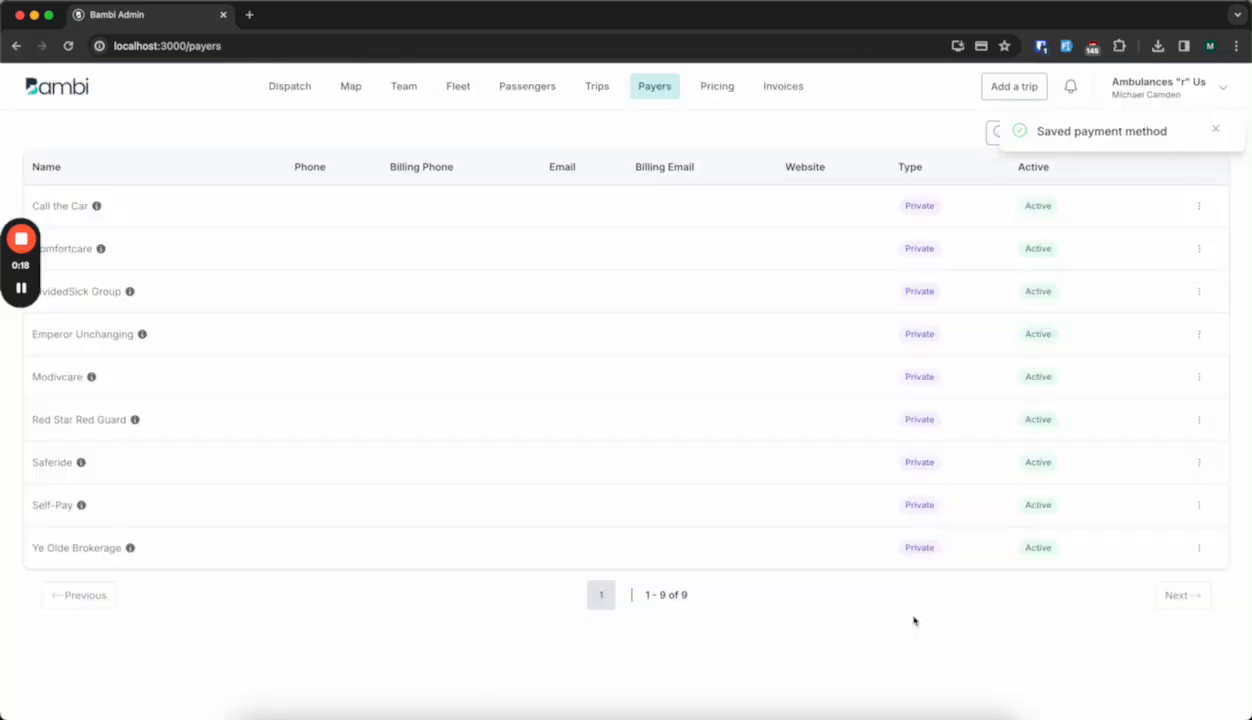
Reopen invoice INV-003, open its payment form, and change the payer to Call the Car.
{"action": "left_click", "coordinate": [783, 86]}
{"action": "left_click", "coordinate": [893, 318]}
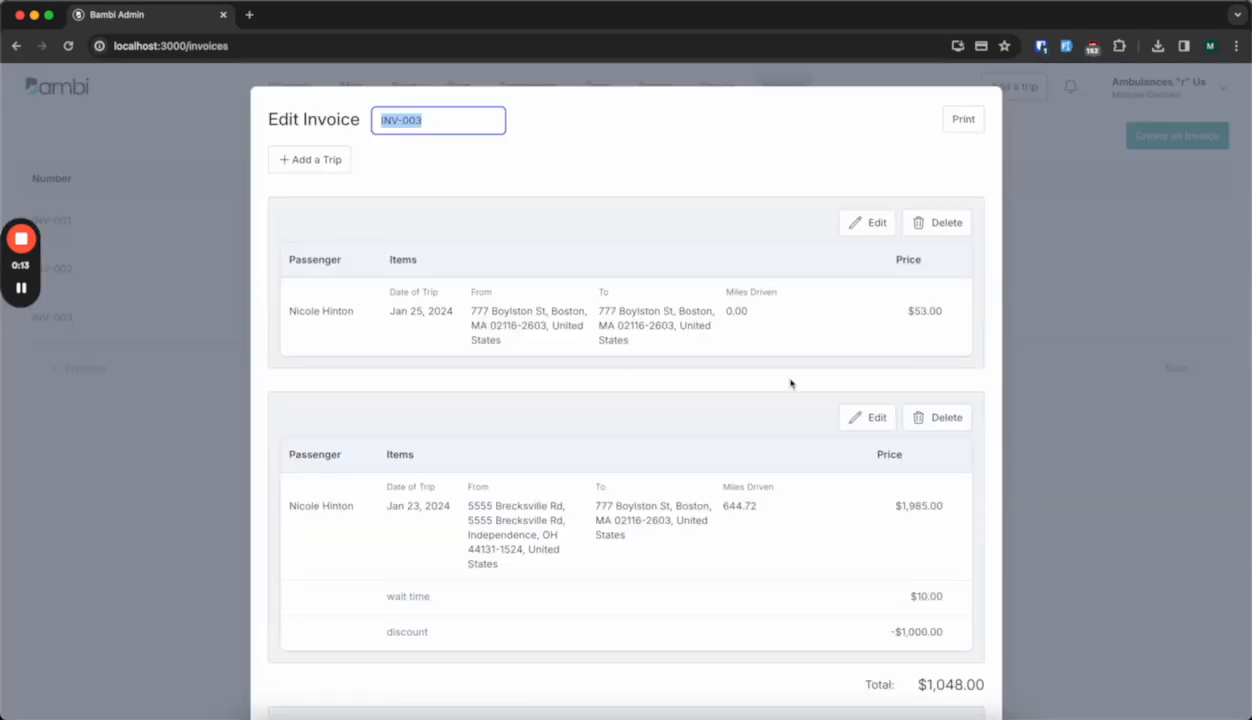
{"action": "scroll", "coordinate": [800, 430], "scroll_direction": "down", "scroll_amount": 5}
{"action": "left_click", "coordinate": [835, 662]}
{"action": "left_click", "coordinate": [822, 639]}
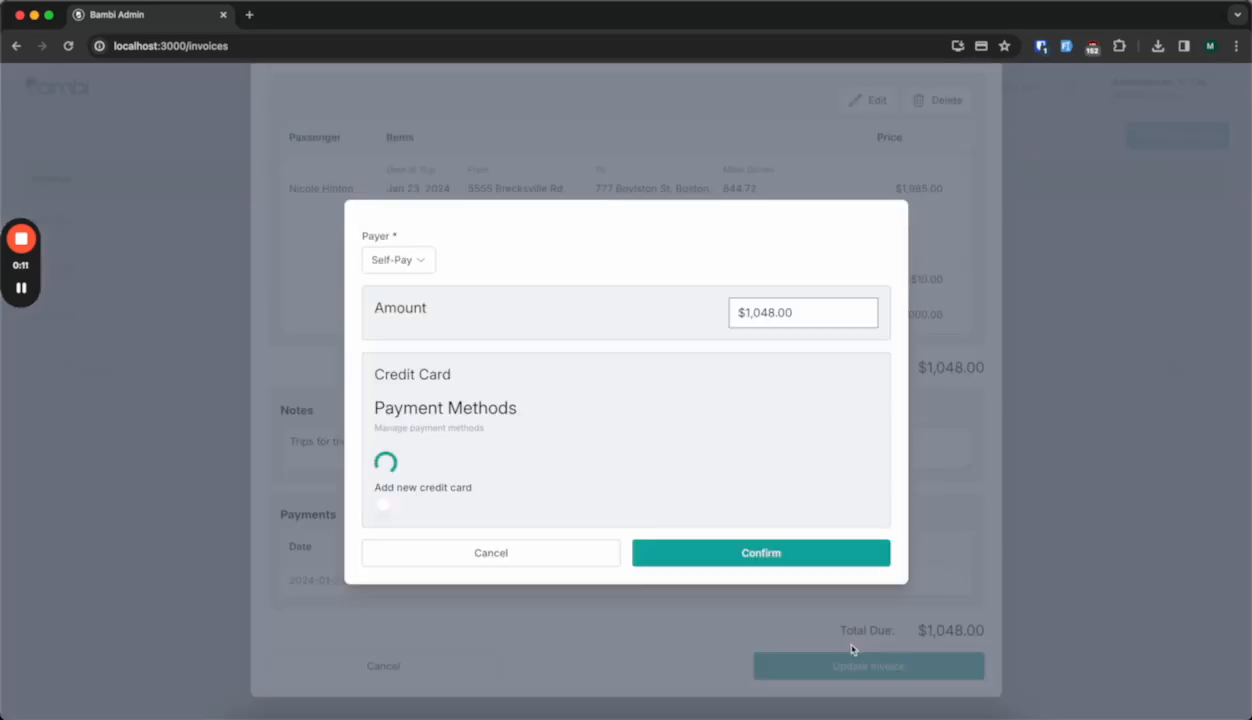
{"action": "left_click", "coordinate": [385, 249]}
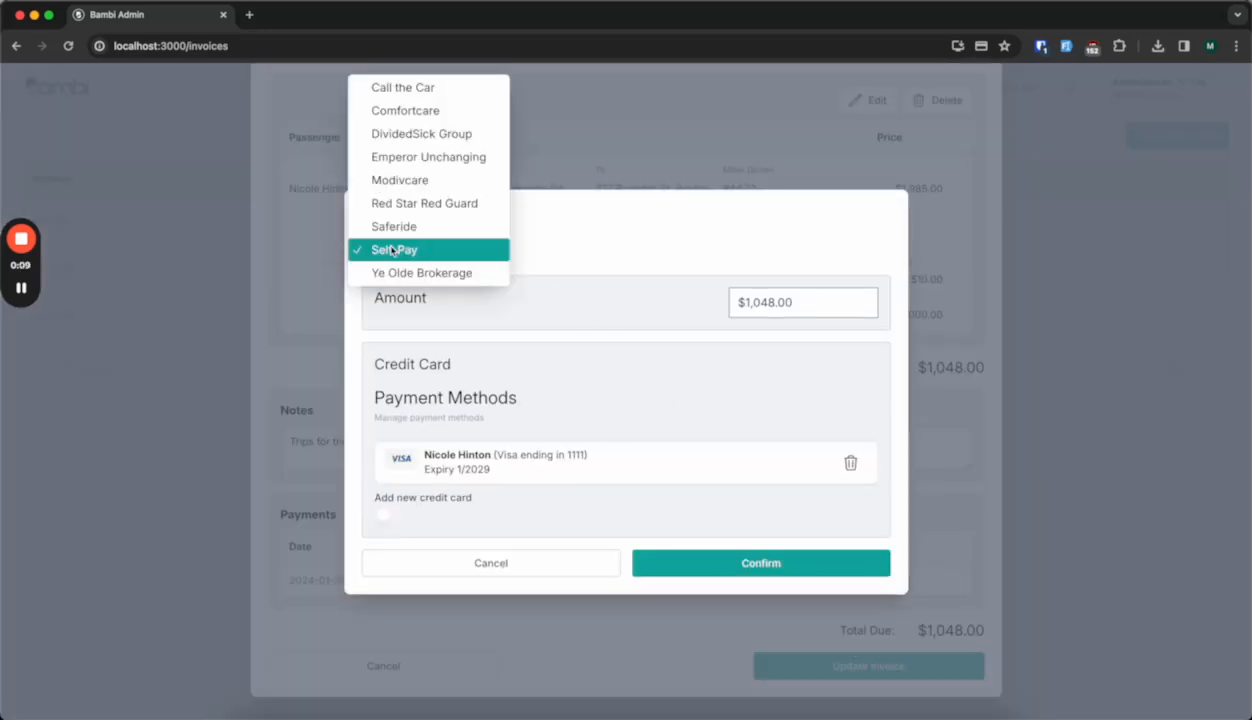
{"action": "left_click", "coordinate": [416, 94]}
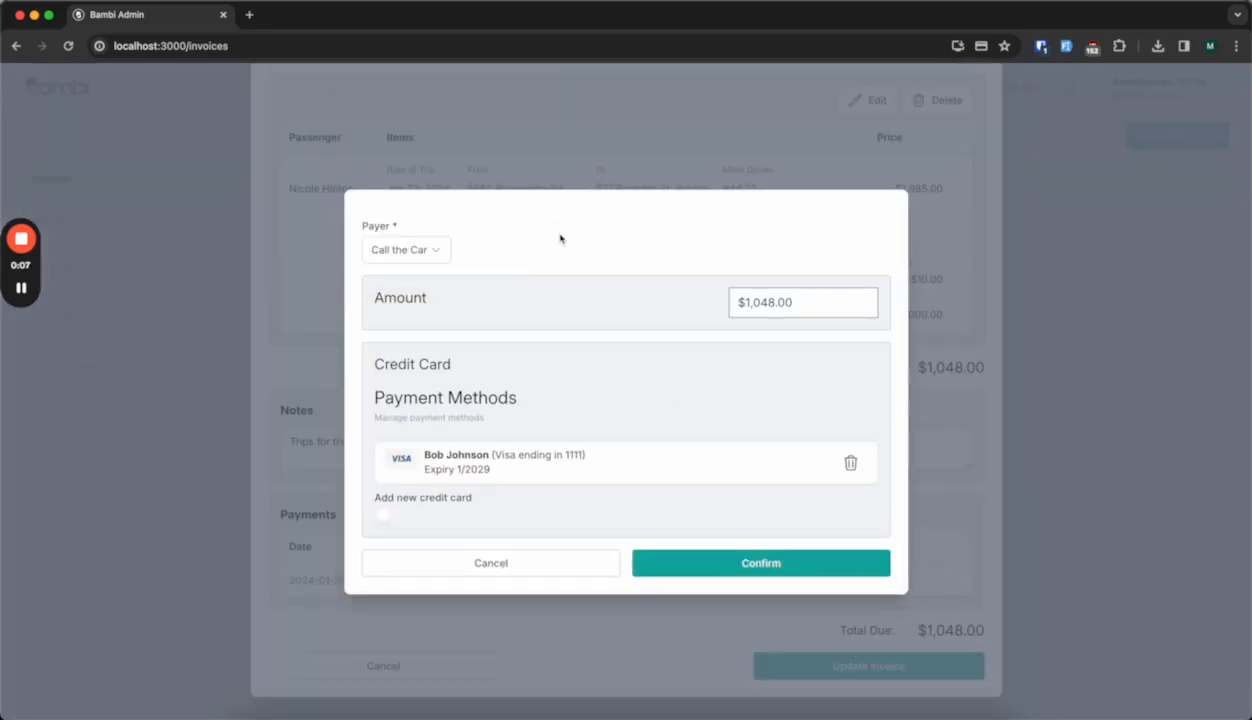